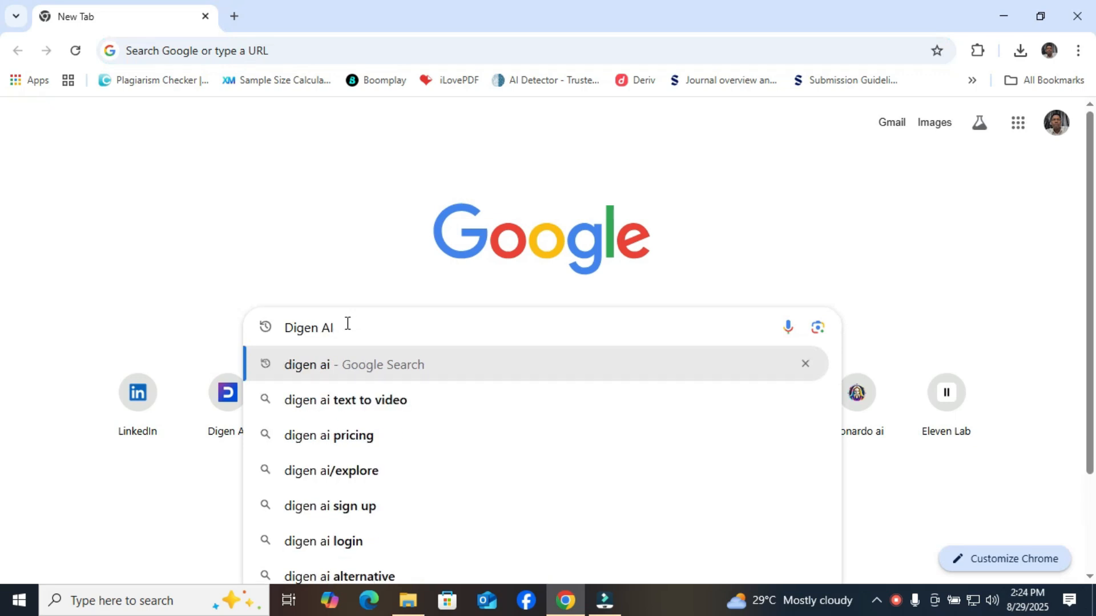
Step: Search Google for Digen AI, open its website and start creating a video
{"action": "left_click", "coordinate": [326, 366]}
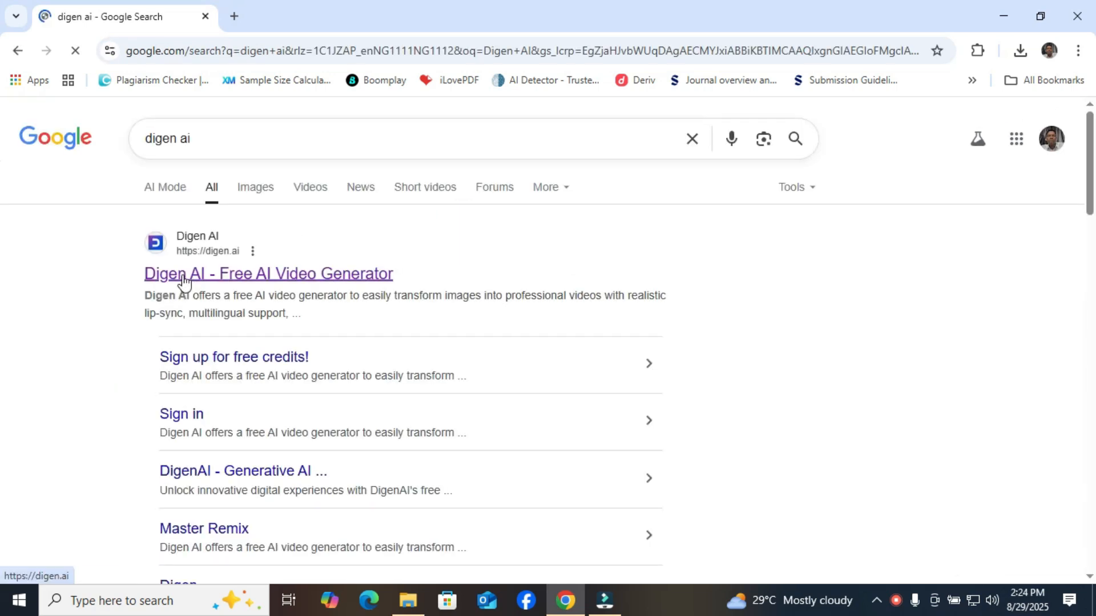
{"action": "left_click", "coordinate": [183, 279]}
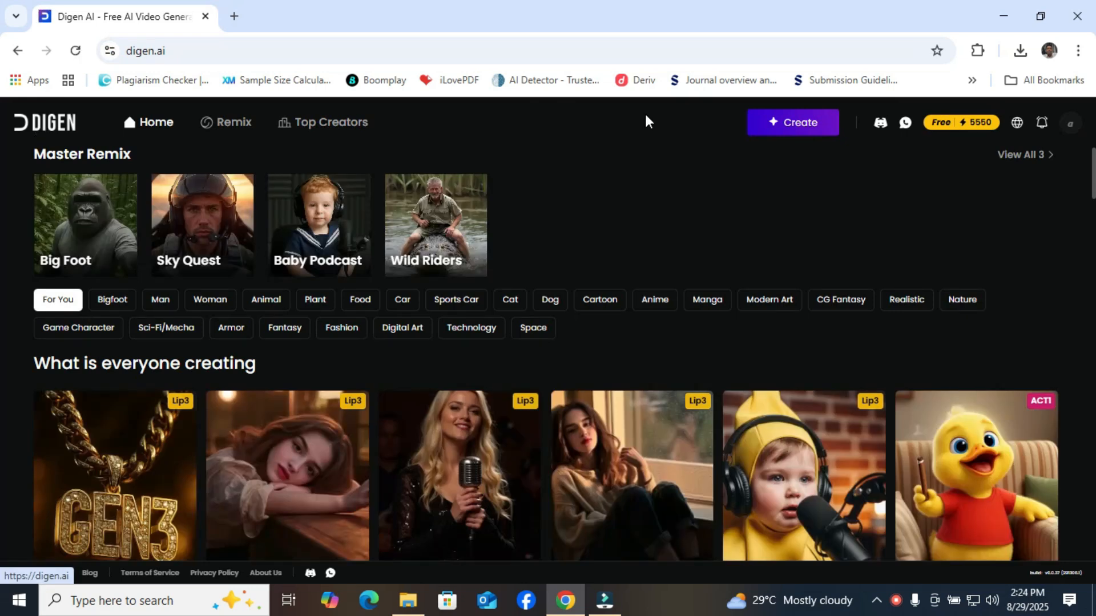
{"action": "left_click", "coordinate": [768, 127]}
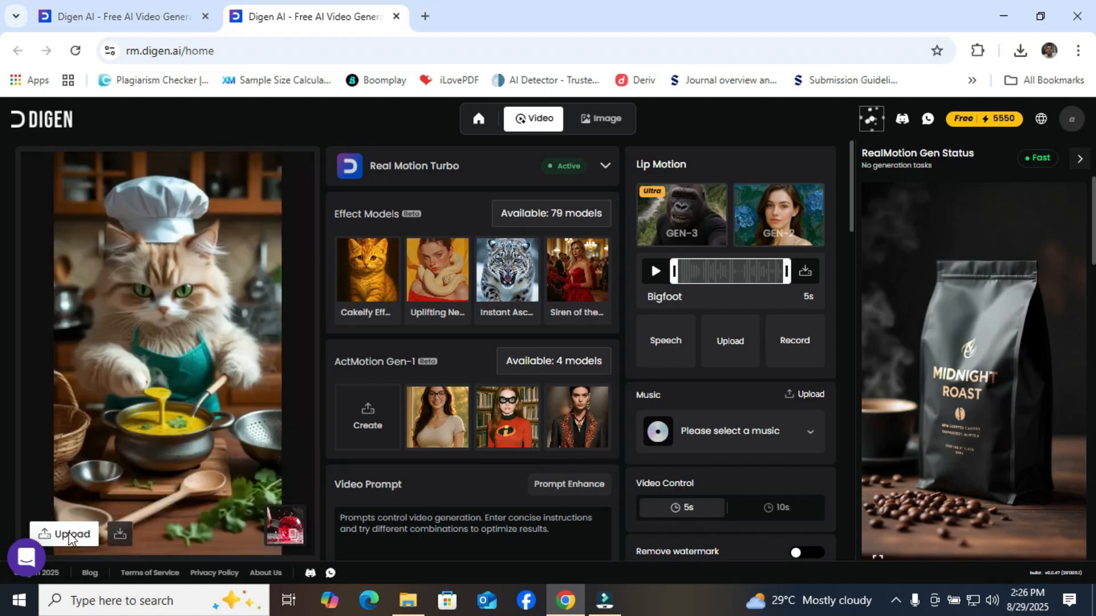
Step: Upload the Midnight Roast coffee bag image from the PRODUCTS folder in Downloads as the source image
{"action": "left_click", "coordinate": [71, 537]}
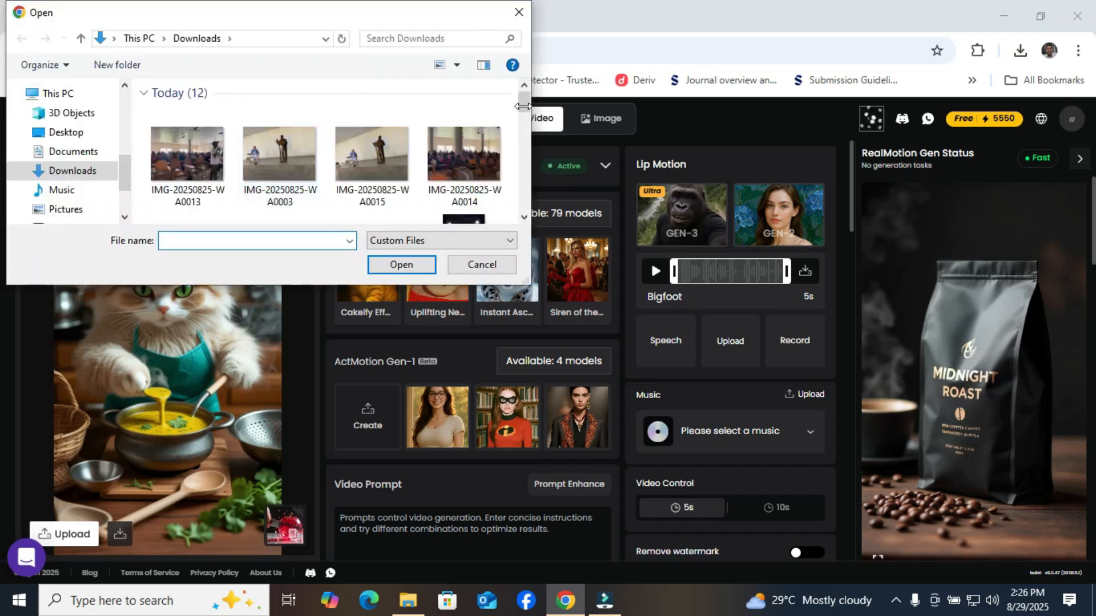
{"action": "mouse_move", "coordinate": [523, 124]}
{"action": "left_mouse_down"}
{"action": "mouse_move", "coordinate": [522, 201]}
{"action": "mouse_move", "coordinate": [524, 121]}
{"action": "left_mouse_up"}
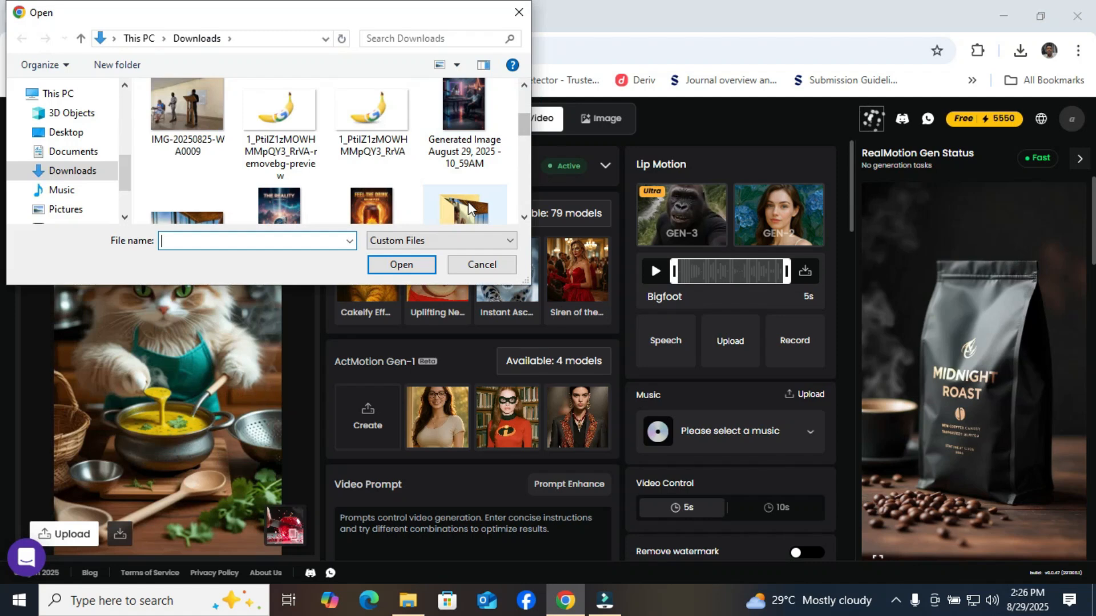
{"action": "left_click", "coordinate": [468, 201]}
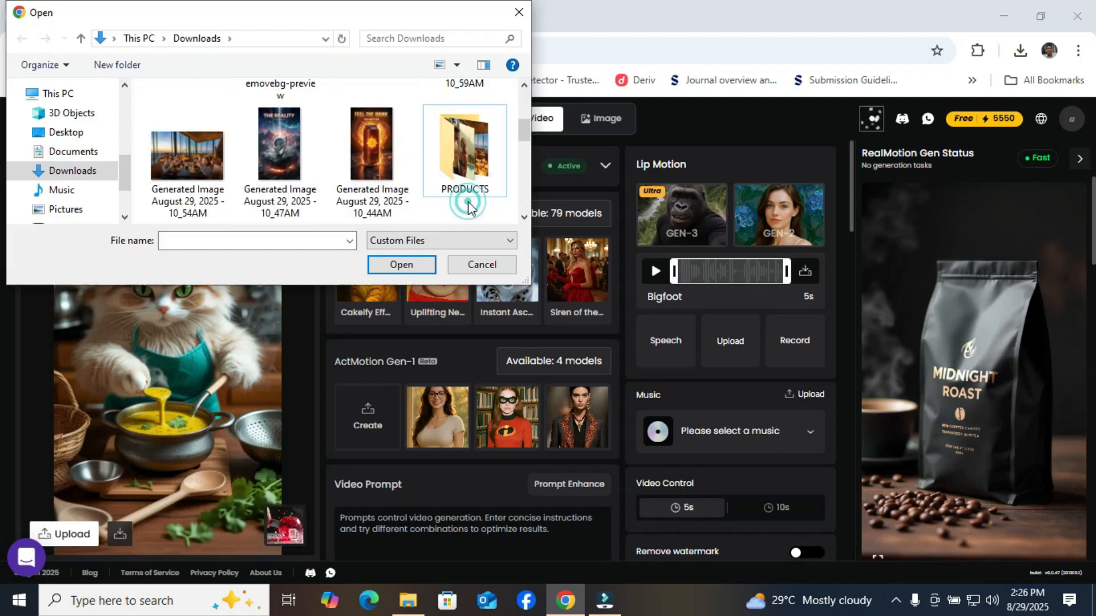
{"action": "double_click", "coordinate": [487, 145]}
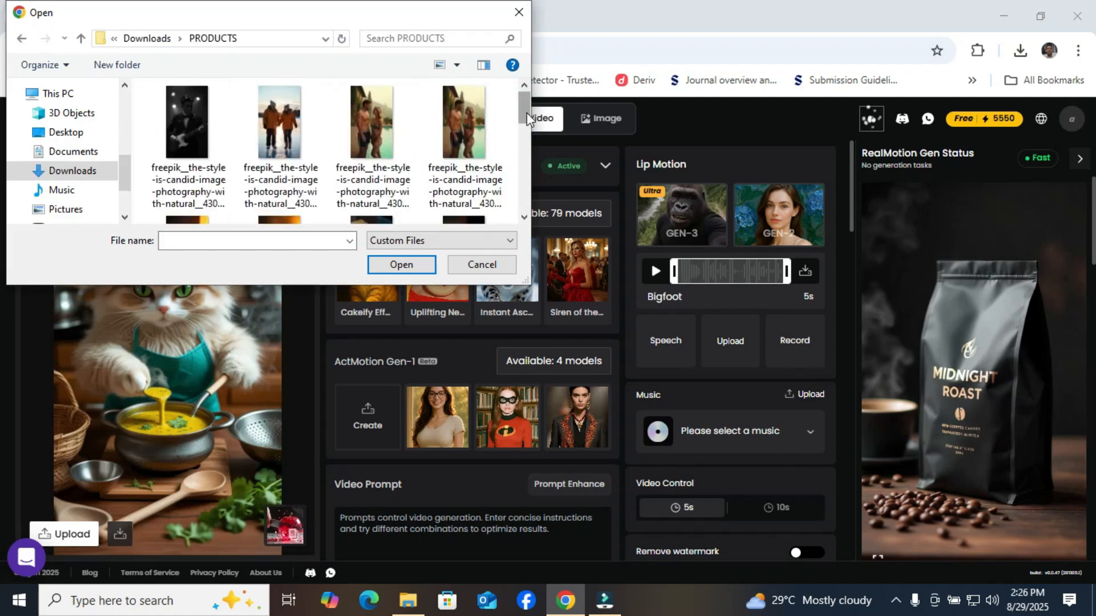
{"action": "left_click_drag", "start_coordinate": [524, 114], "coordinate": [529, 169]}
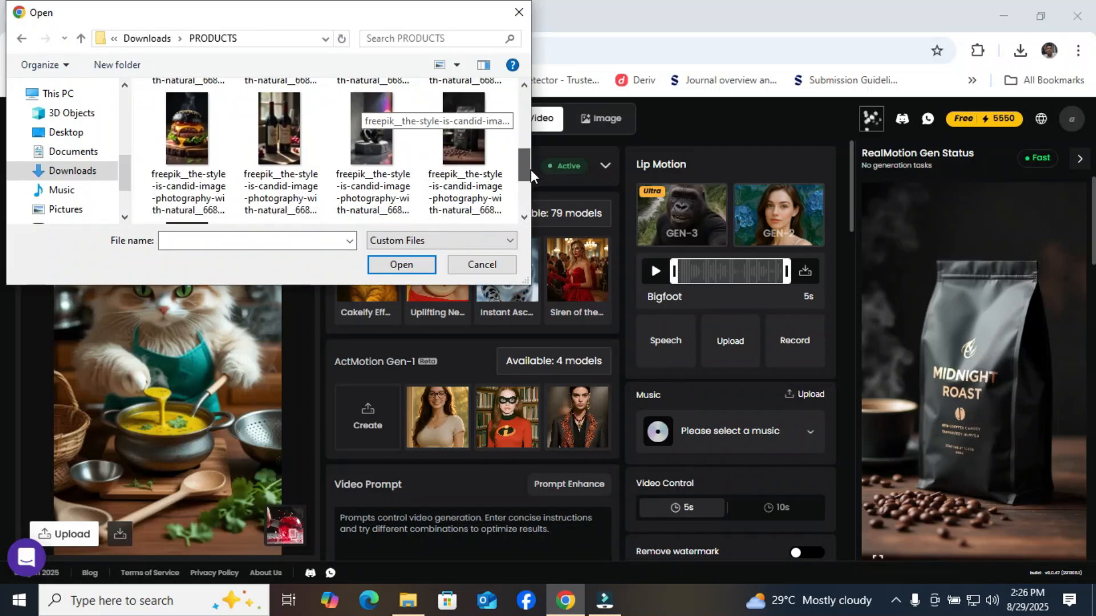
{"action": "double_click", "coordinate": [468, 131]}
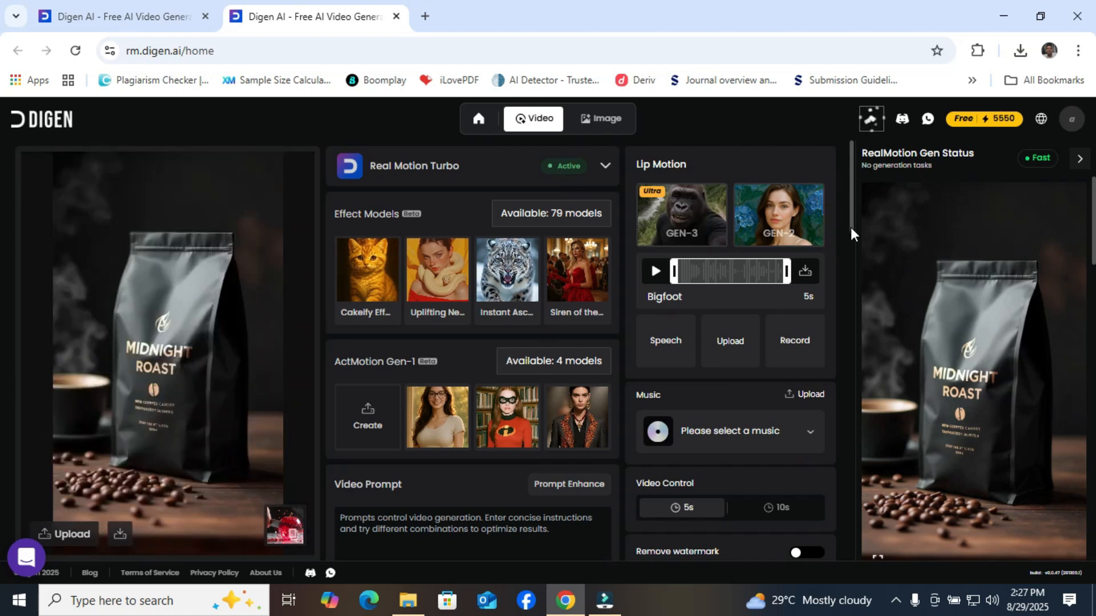
Step: Generate a video prompt for the uploaded coffee bag image with Prompt Enhance
{"action": "left_click_drag", "start_coordinate": [852, 233], "coordinate": [854, 260]}
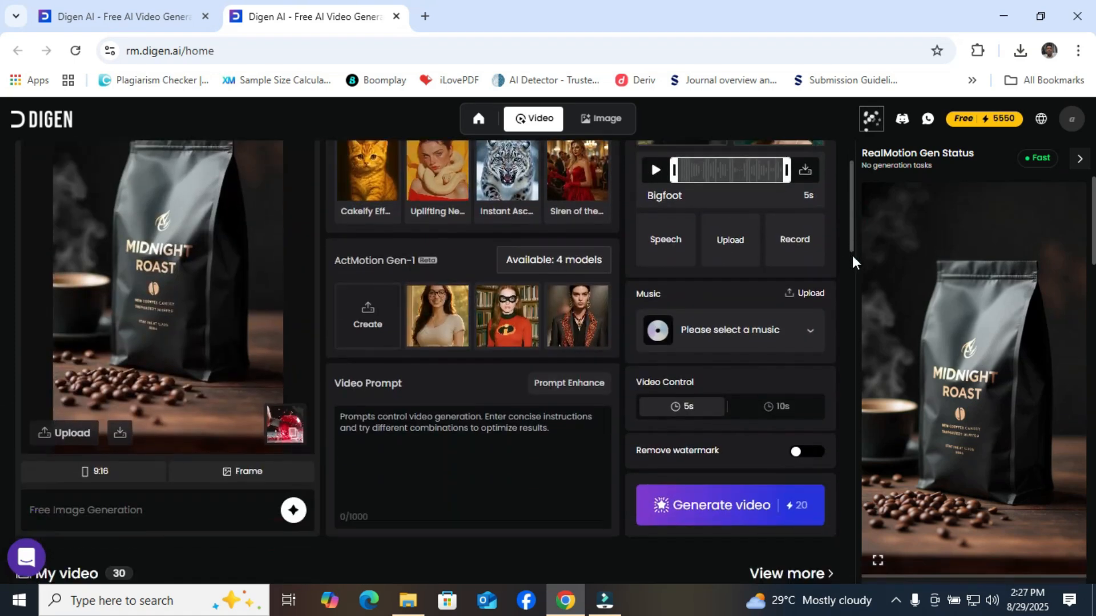
{"action": "scroll", "coordinate": [853, 262], "scroll_direction": "down", "scroll_amount": 1}
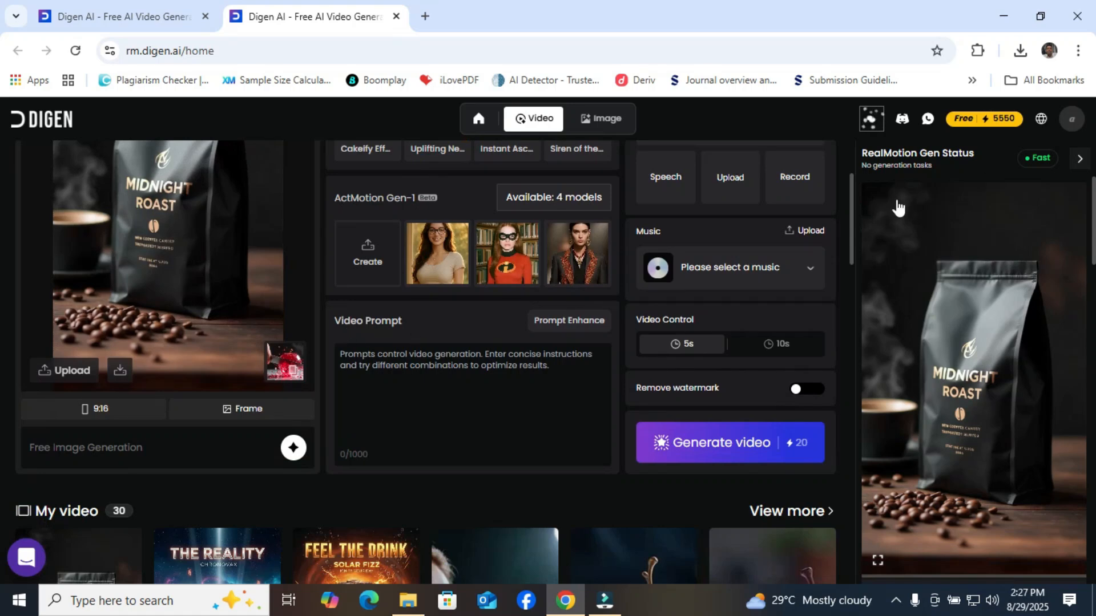
{"action": "left_click_drag", "start_coordinate": [849, 207], "coordinate": [853, 185]}
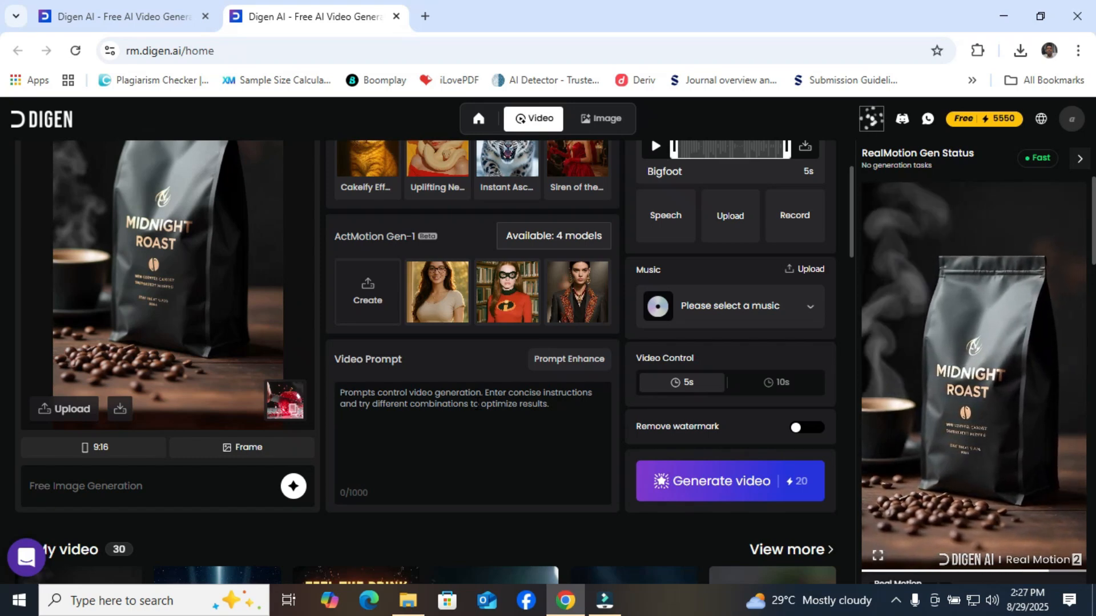
{"action": "left_click", "coordinate": [561, 365]}
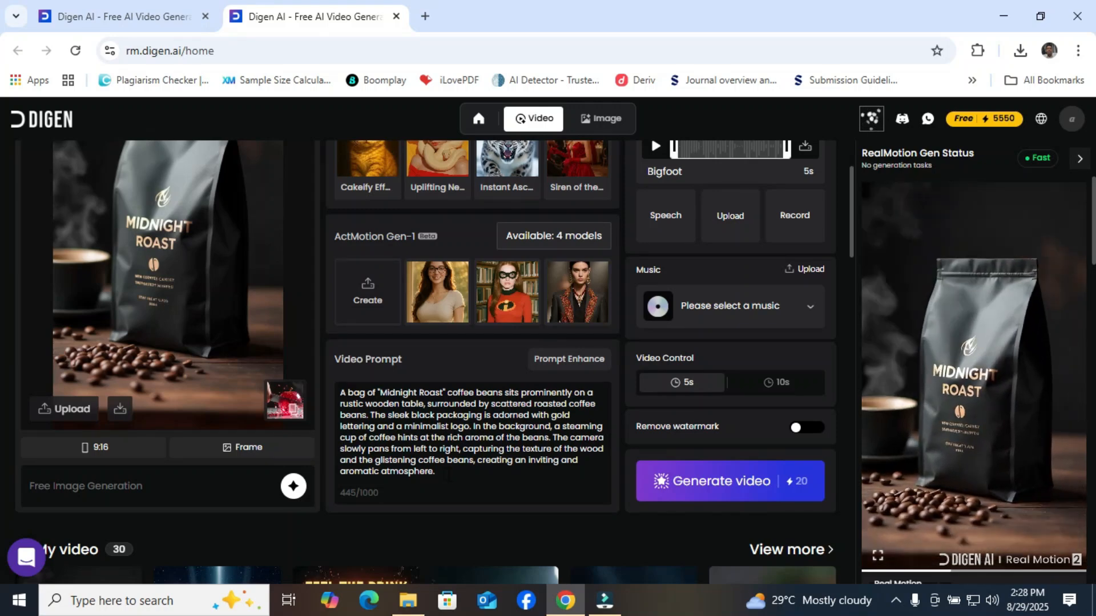
Step: Append "Smoke coming out of the coffee cup" to the video prompt and enhance the prompt again
{"action": "left_click", "coordinate": [447, 474]}
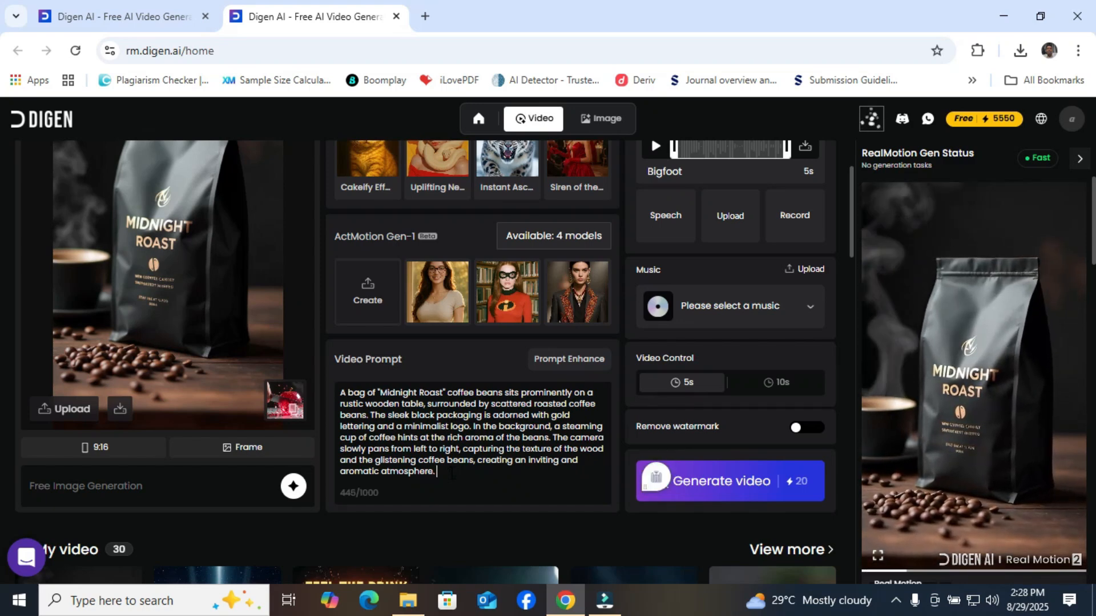
{"action": "type", "text": "Smoke coming o"}
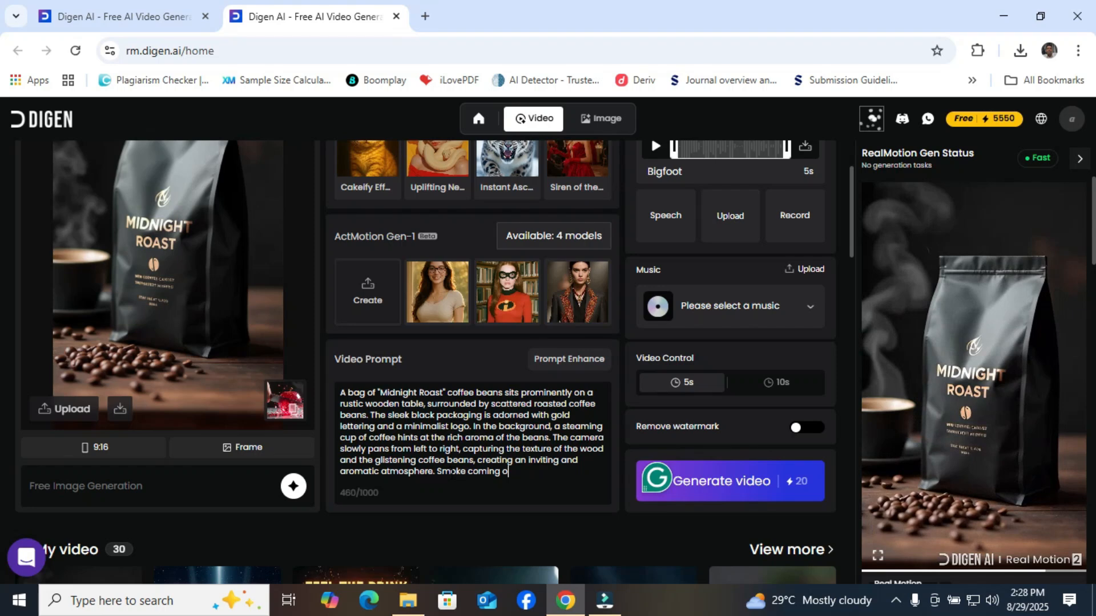
{"action": "type", "text": "ut of the "}
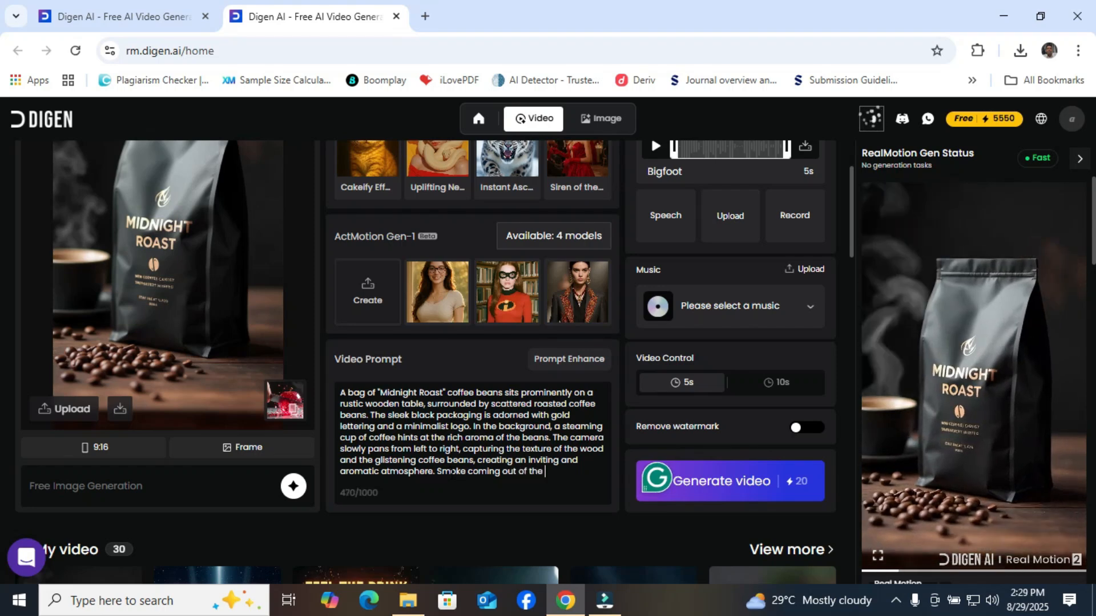
{"action": "type", "text": "coffee c"}
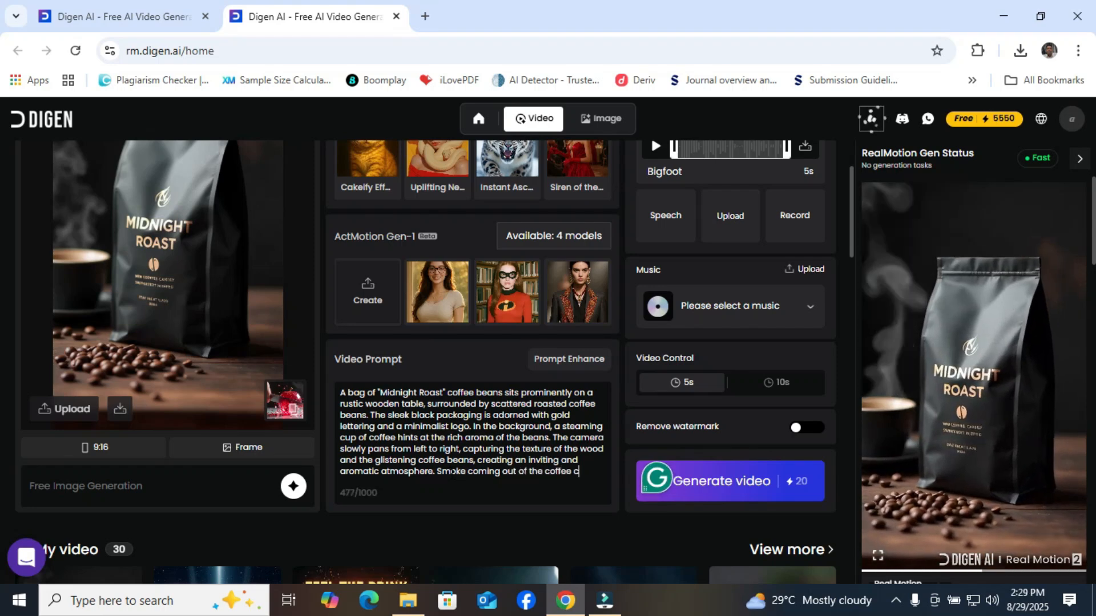
{"action": "type", "text": "up"}
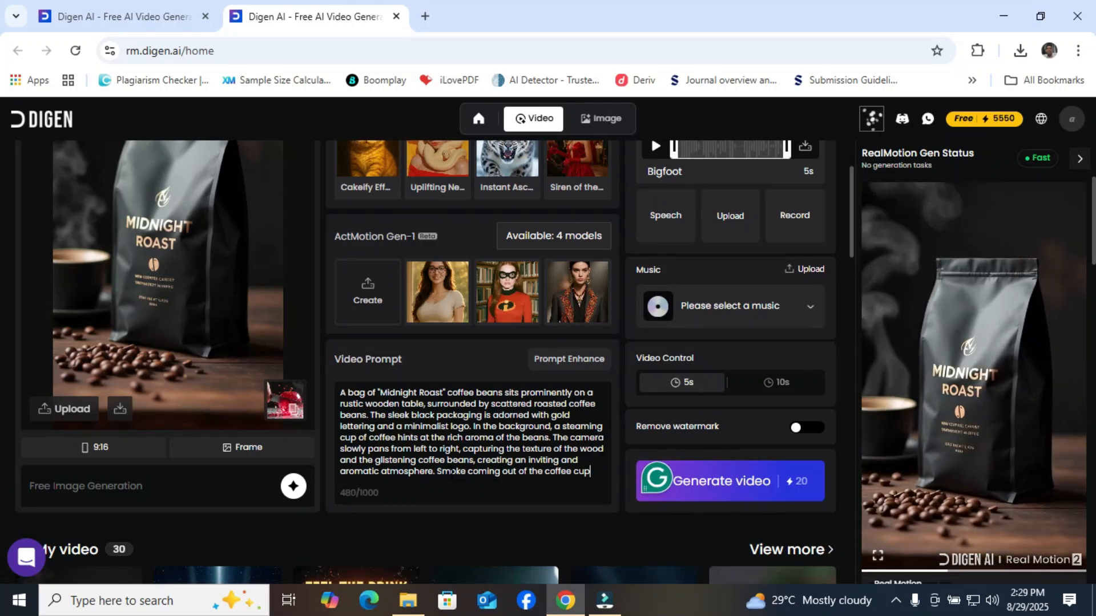
{"action": "left_click", "coordinate": [549, 364]}
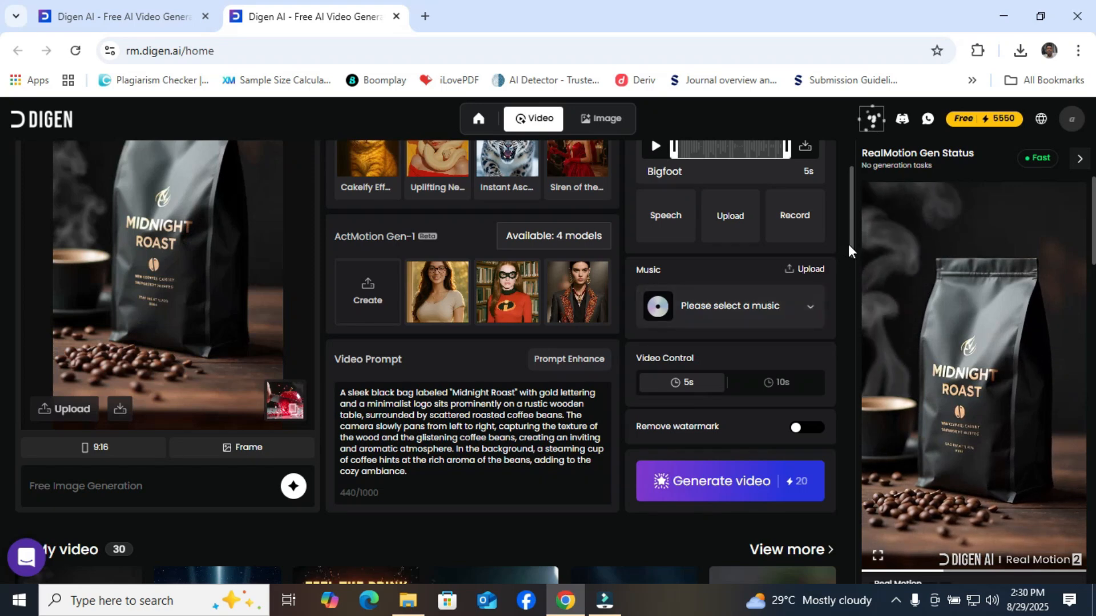
Step: Try to set the video duration to 10s and dismiss the upgrade offer
{"action": "mouse_move", "coordinate": [850, 233]}
{"action": "left_mouse_down"}
{"action": "mouse_move", "coordinate": [852, 221]}
{"action": "mouse_move", "coordinate": [847, 251]}
{"action": "left_mouse_up"}
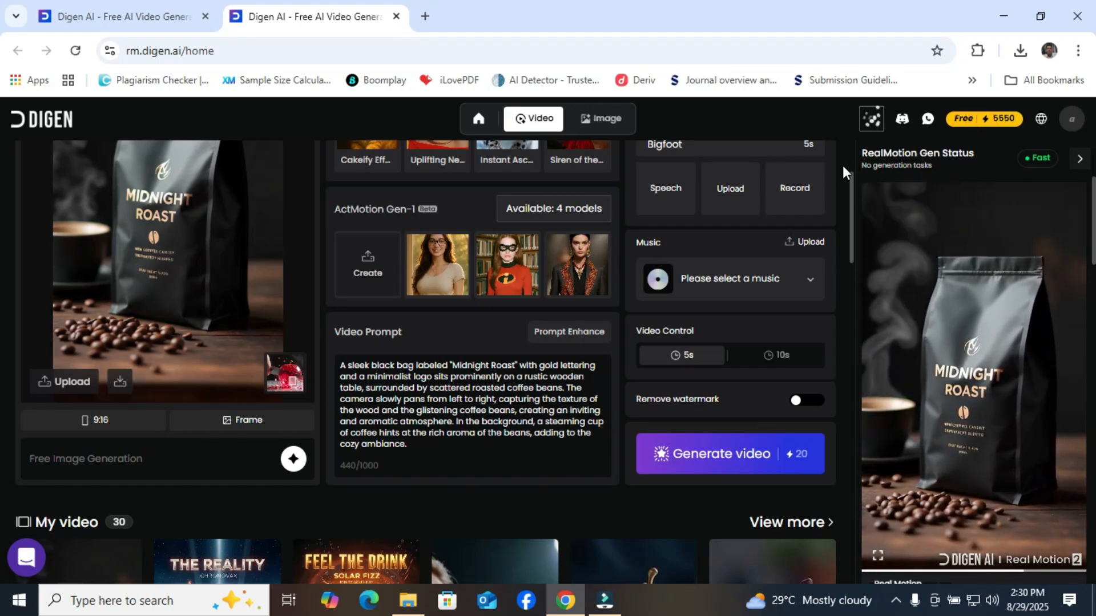
{"action": "left_click", "coordinate": [770, 354]}
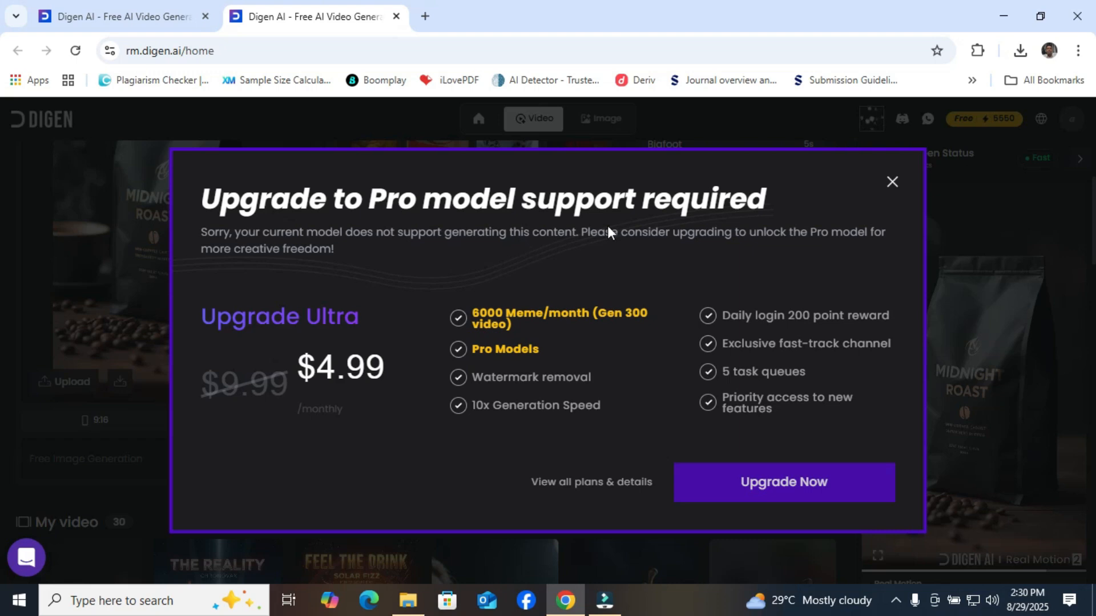
{"action": "left_click", "coordinate": [892, 182]}
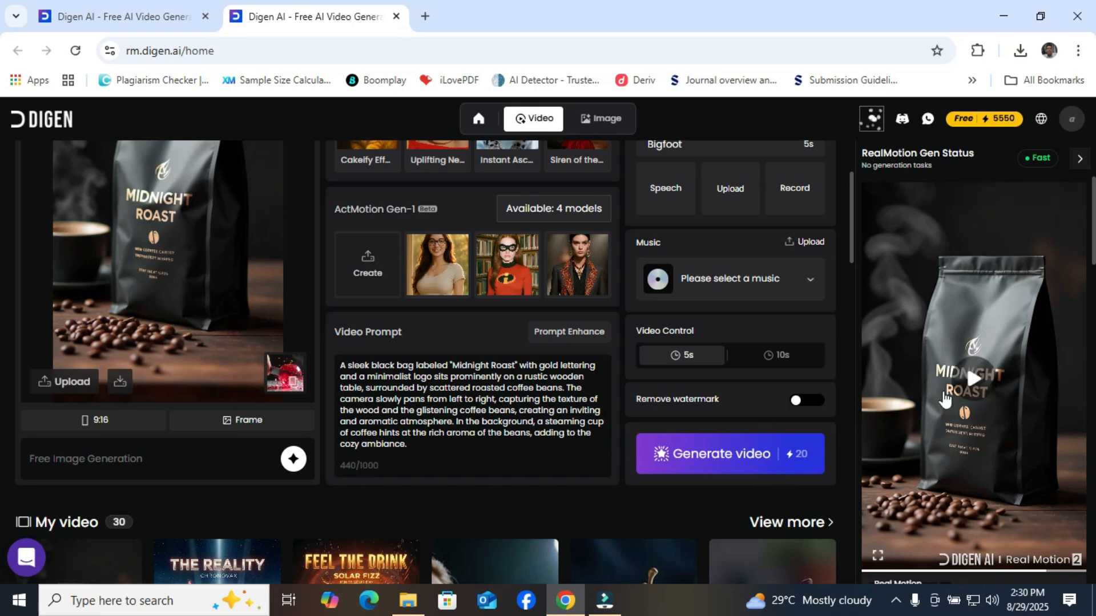
Step: Play the existing Midnight Roast video enlarged and in full screen to examine its motion, and close the preview
{"action": "left_click", "coordinate": [877, 557]}
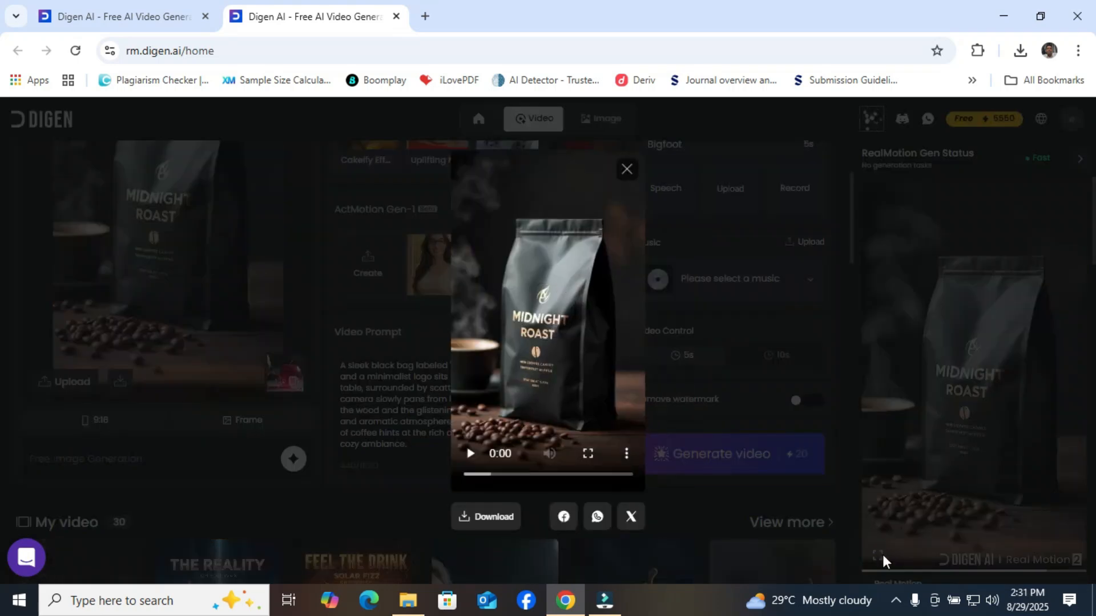
{"action": "left_click", "coordinate": [546, 416]}
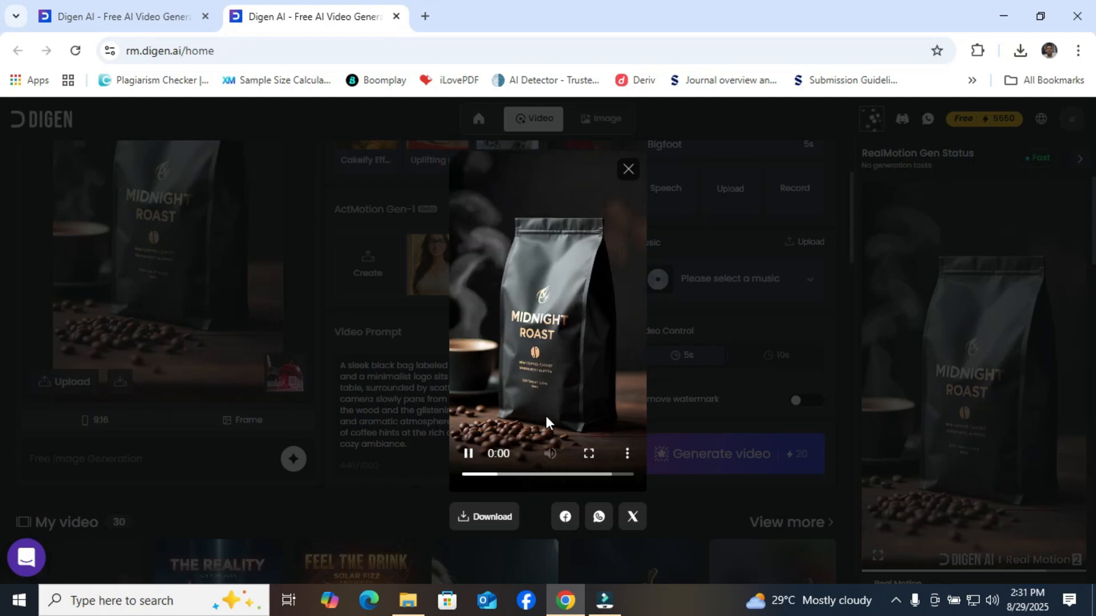
{"action": "left_click", "coordinate": [627, 169]}
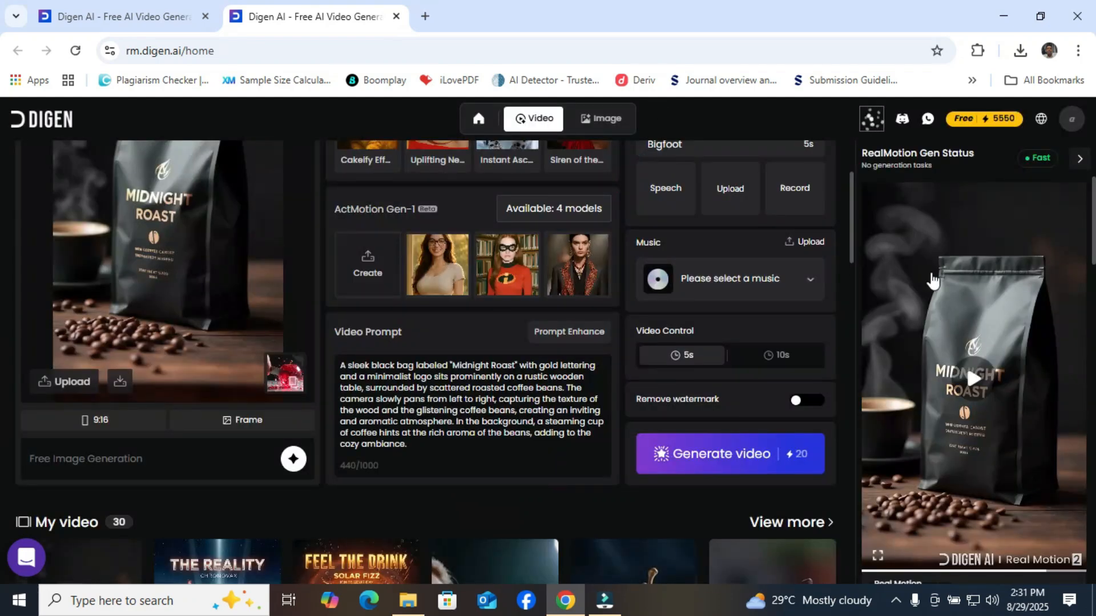
{"action": "left_click", "coordinate": [877, 555]}
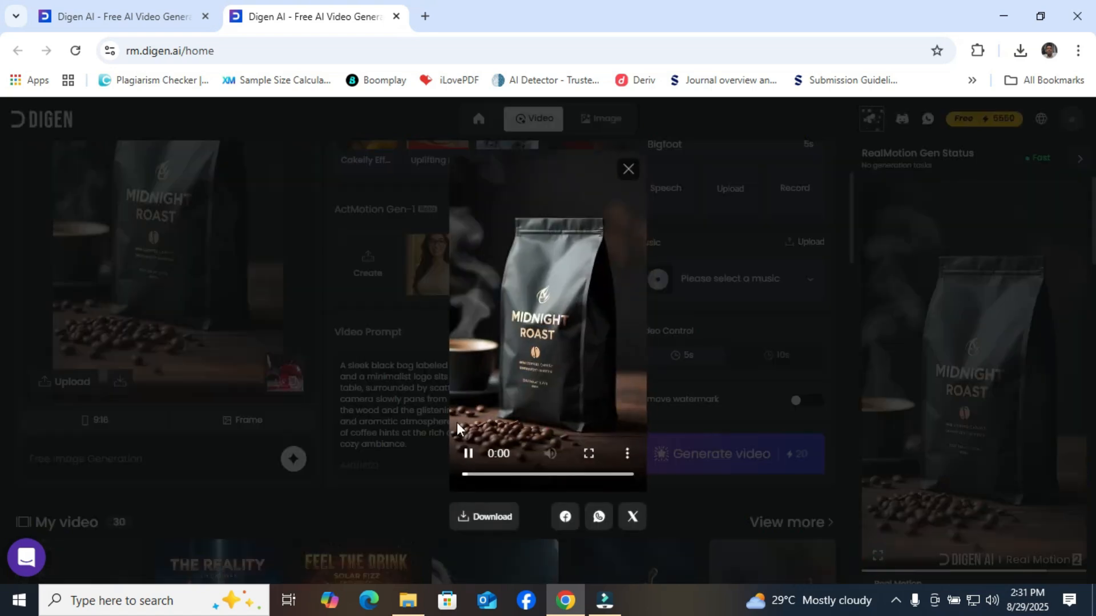
{"action": "left_click", "coordinate": [588, 455]}
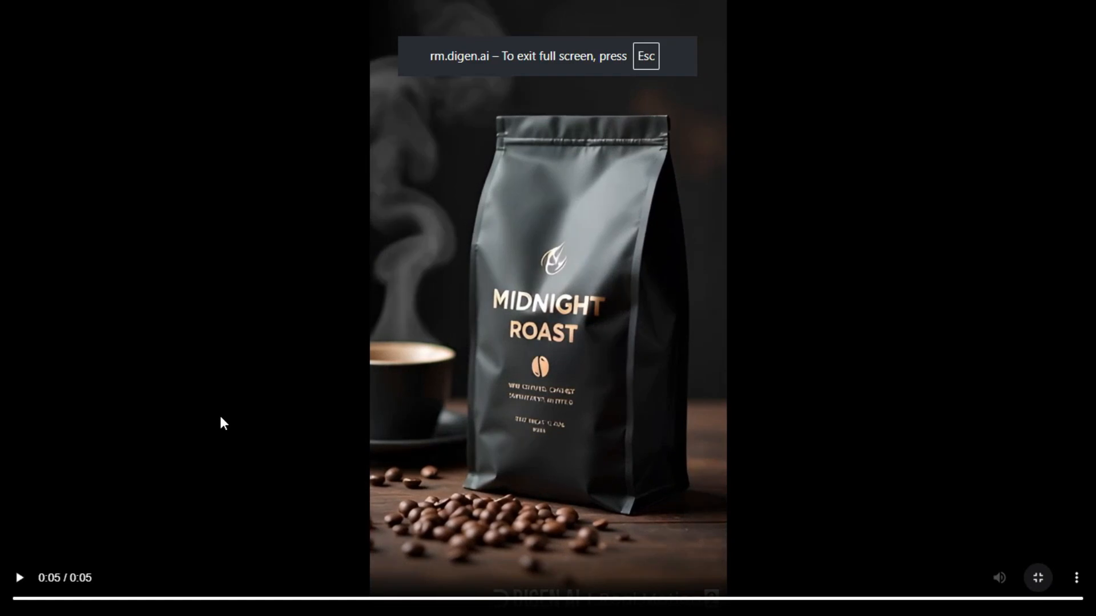
{"action": "left_click", "coordinate": [18, 578]}
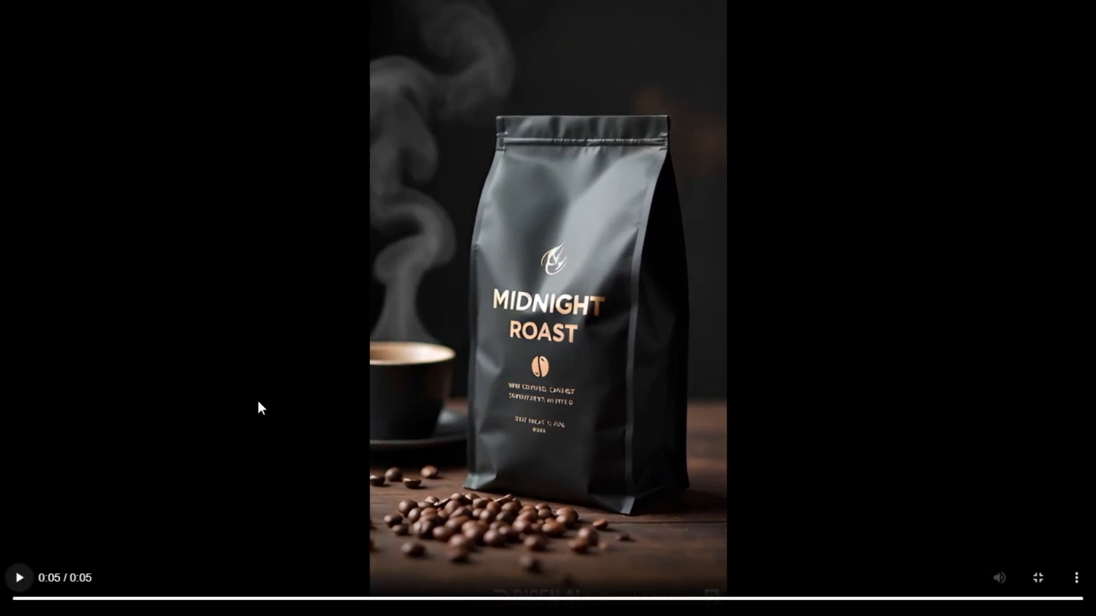
{"action": "left_click", "coordinate": [1039, 581]}
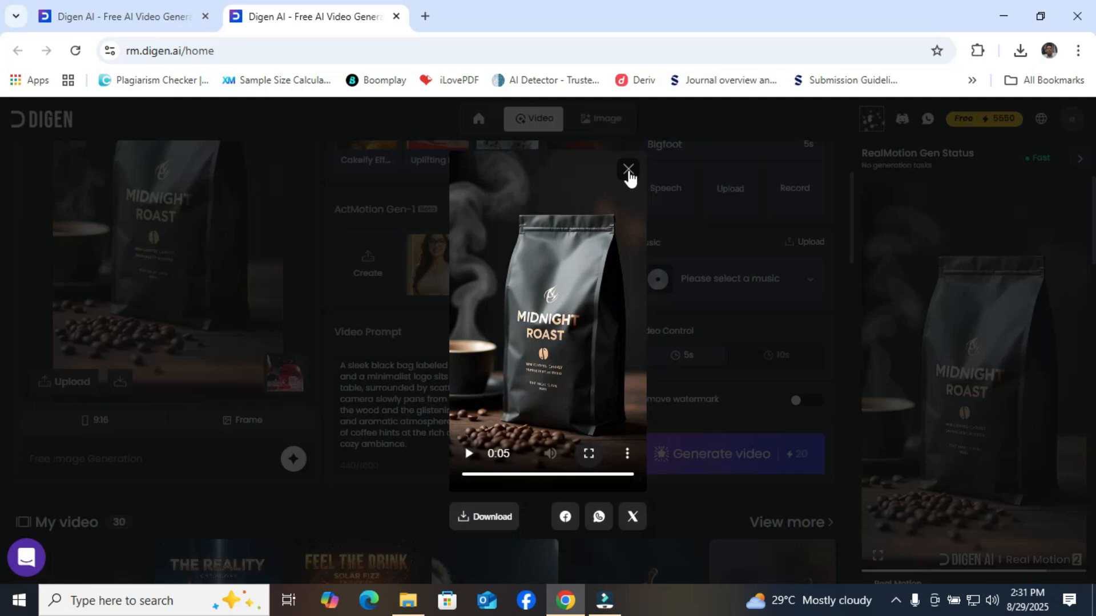
{"action": "left_click", "coordinate": [628, 171]}
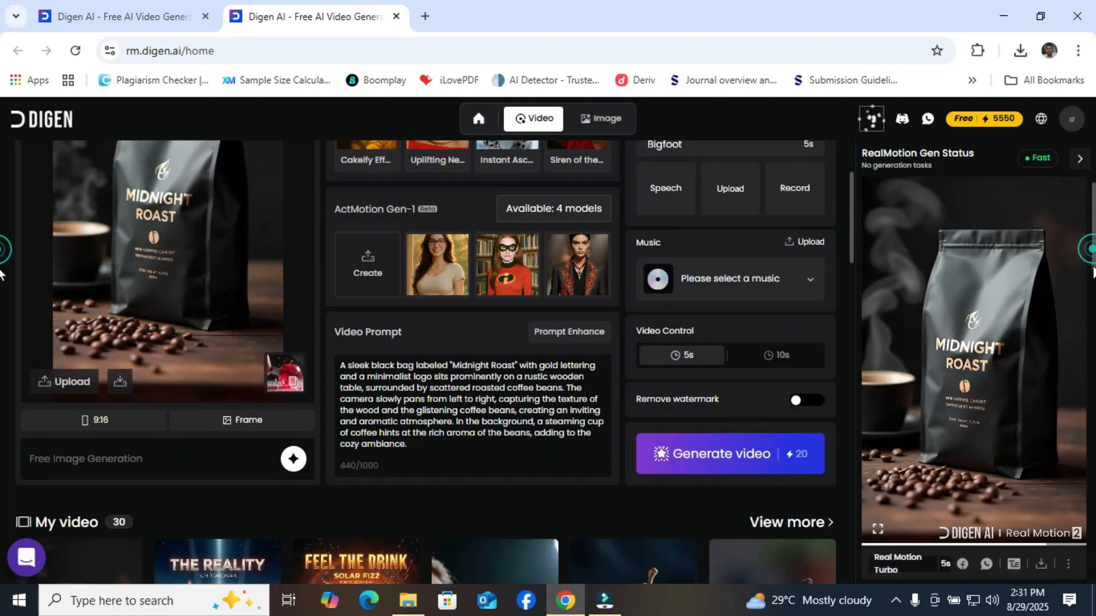
Step: Replace the source image with the watch picture "Generated Image August 29, 2025 - 10_47AM" uploaded from the Downloads folder
{"action": "mouse_move", "coordinate": [1093, 267]}
{"action": "left_mouse_down"}
{"action": "mouse_move", "coordinate": [1095, 316]}
{"action": "mouse_move", "coordinate": [1095, 257]}
{"action": "left_mouse_up"}
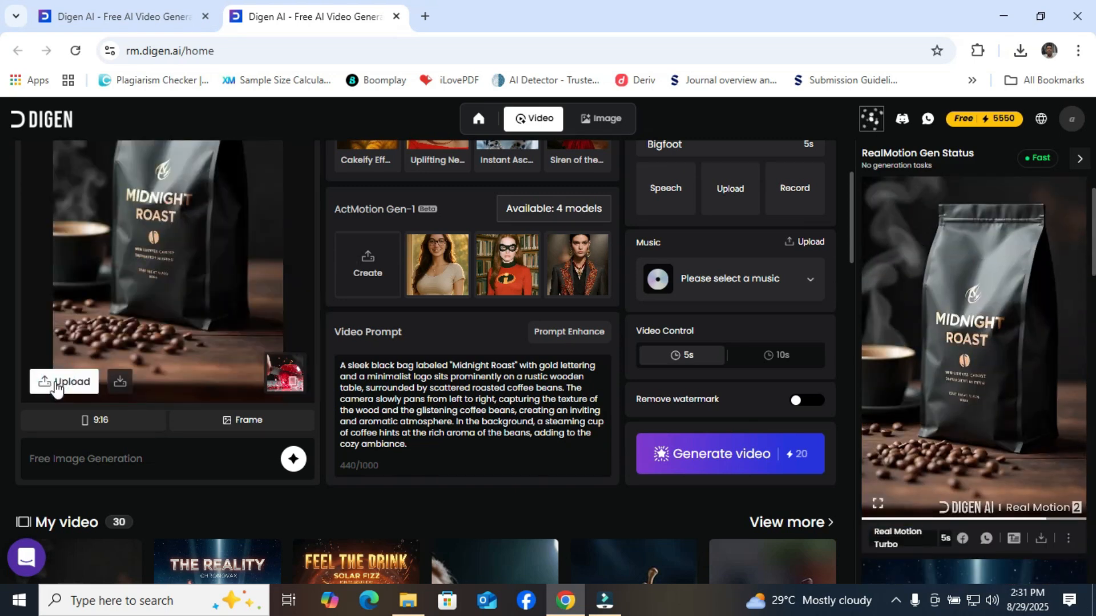
{"action": "left_click", "coordinate": [55, 381]}
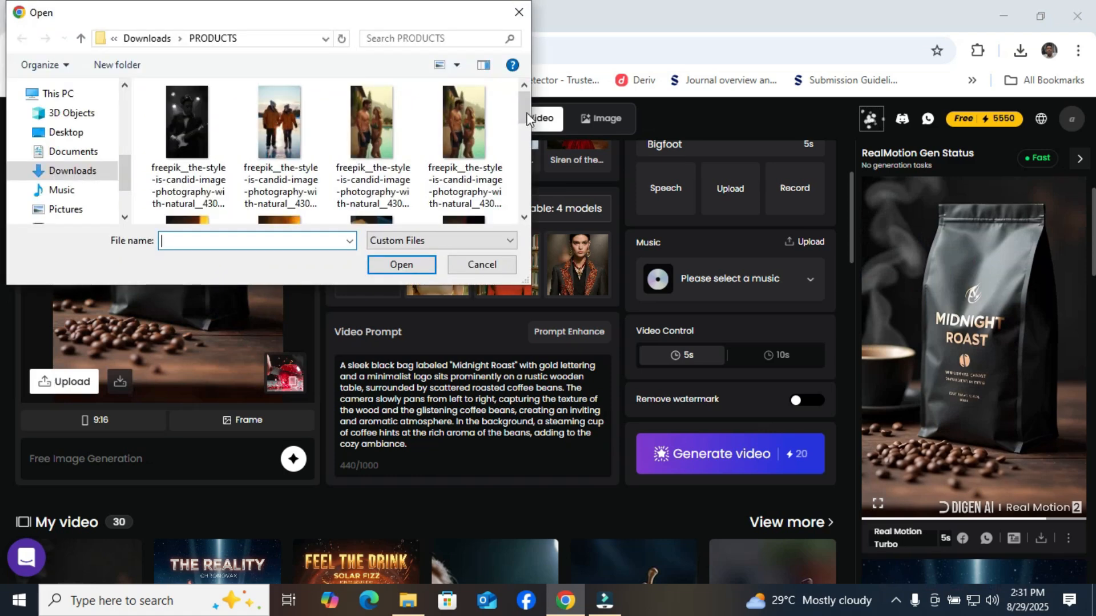
{"action": "left_click_drag", "start_coordinate": [526, 118], "coordinate": [502, 97]}
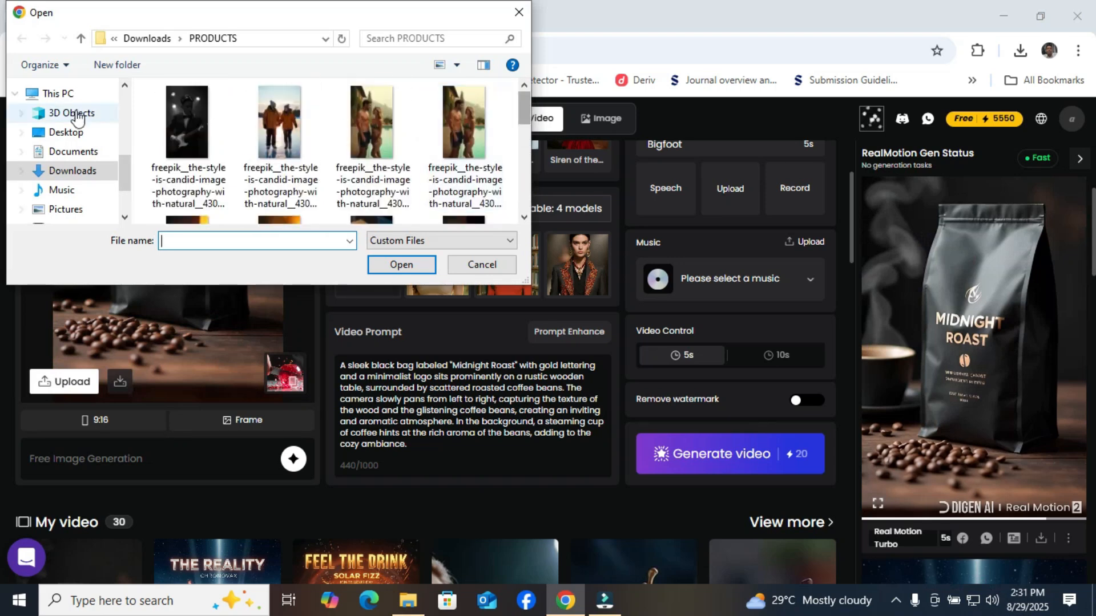
{"action": "left_click", "coordinate": [92, 152]}
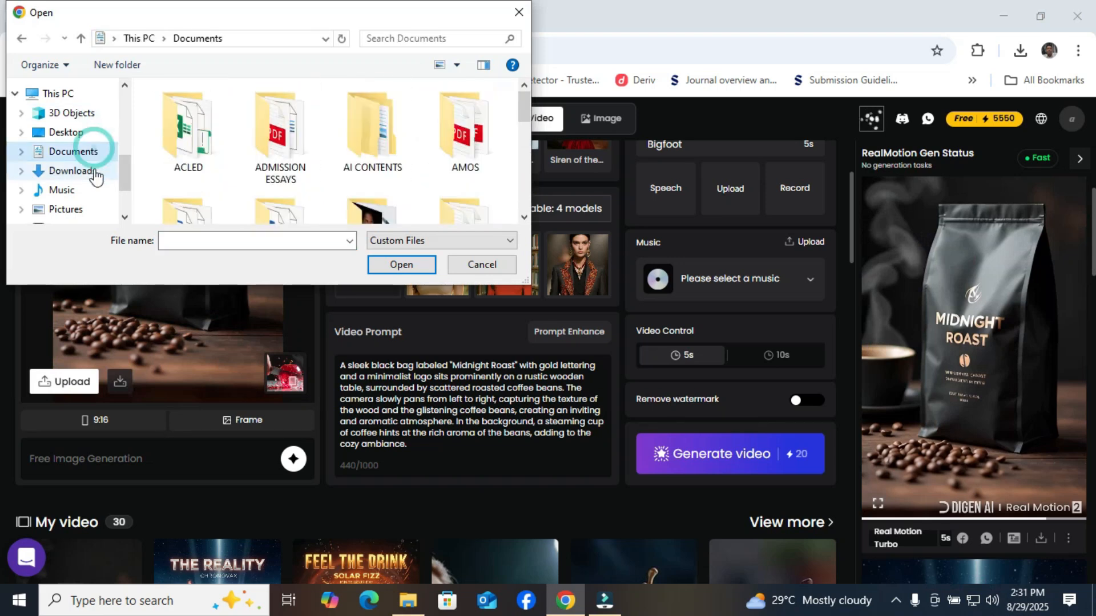
{"action": "left_click", "coordinate": [94, 171]}
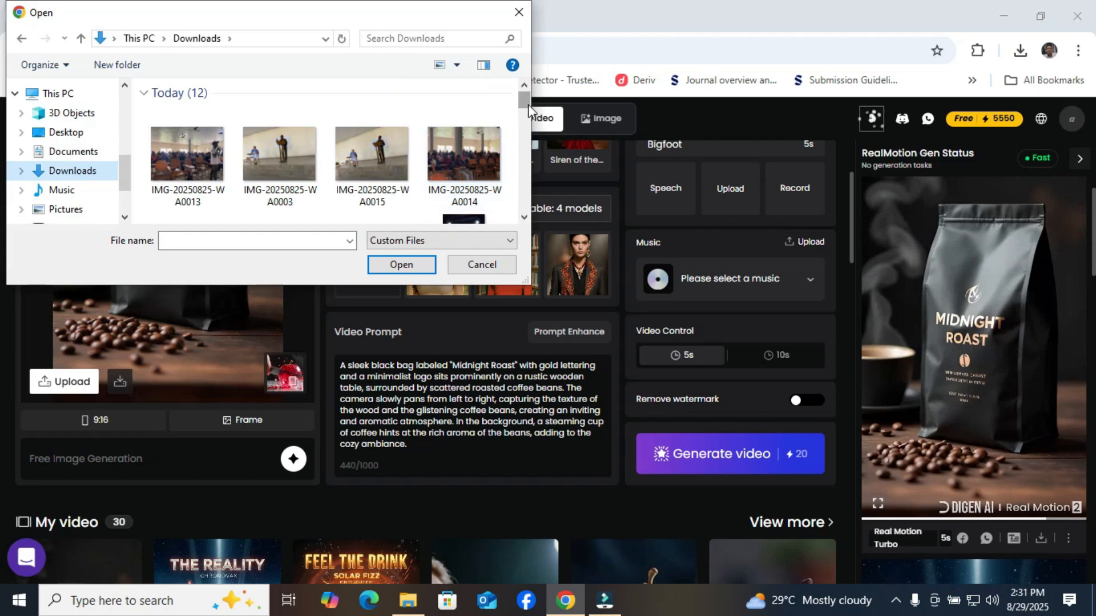
{"action": "left_click_drag", "start_coordinate": [529, 104], "coordinate": [520, 132]}
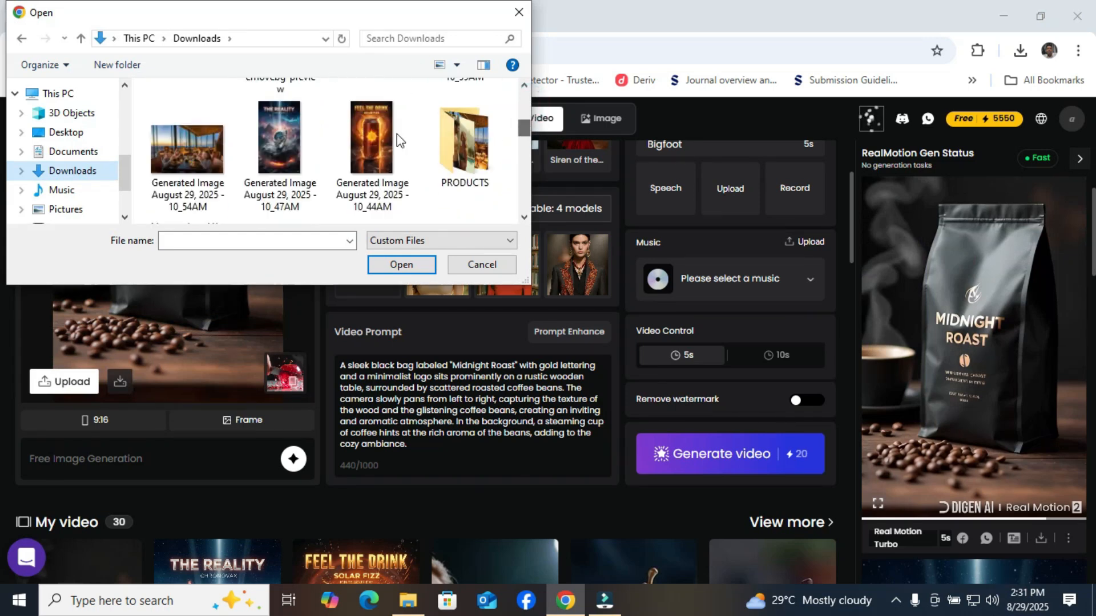
{"action": "double_click", "coordinate": [289, 146]}
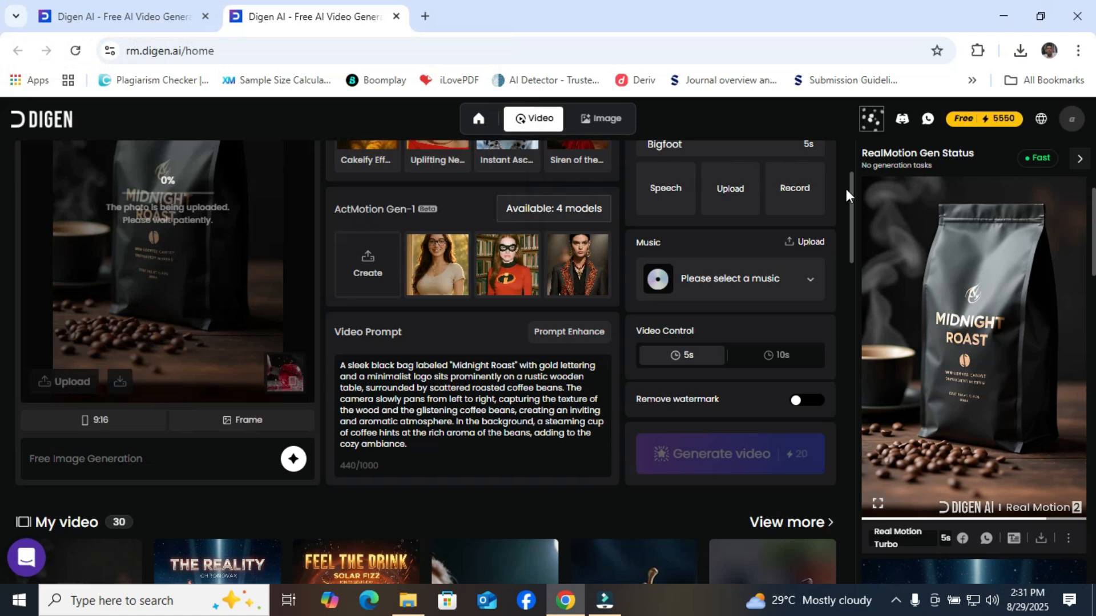
{"action": "left_click_drag", "start_coordinate": [852, 183], "coordinate": [853, 159]}
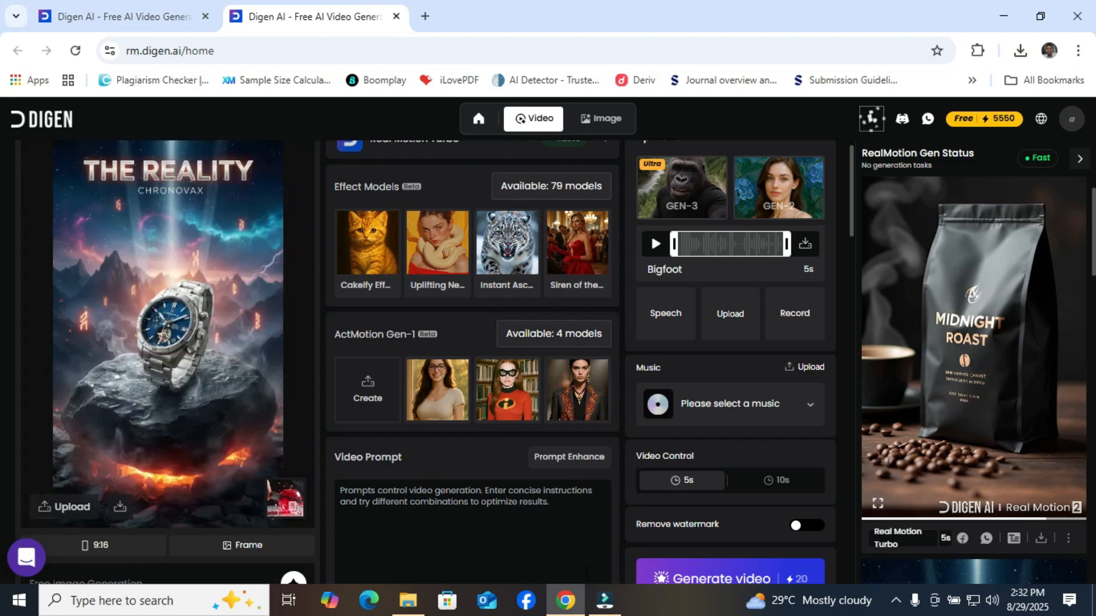
Step: Generate a video prompt for the uploaded Chronovax watch image with Prompt Enhance and read it to the end
{"action": "left_click", "coordinate": [557, 461]}
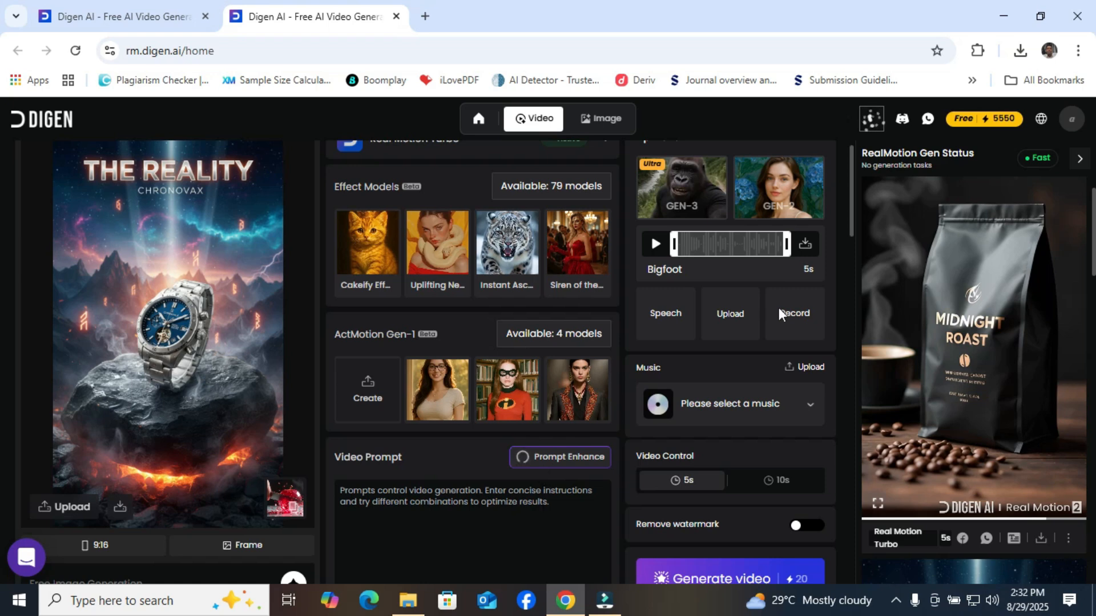
{"action": "left_click_drag", "start_coordinate": [850, 232], "coordinate": [852, 245]}
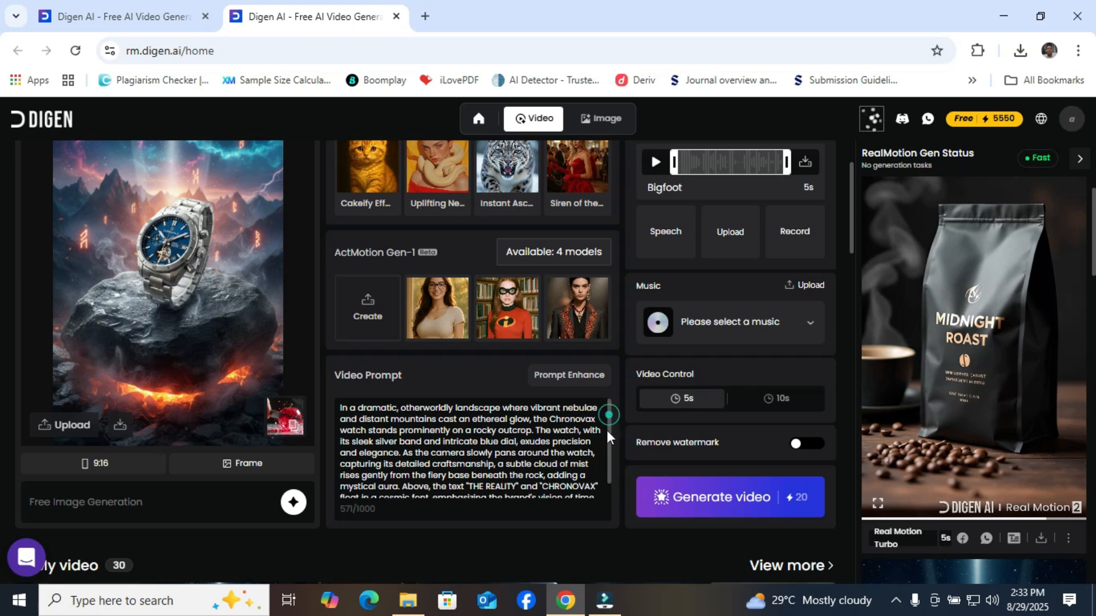
{"action": "scroll", "coordinate": [608, 445], "scroll_direction": "down", "scroll_amount": 2}
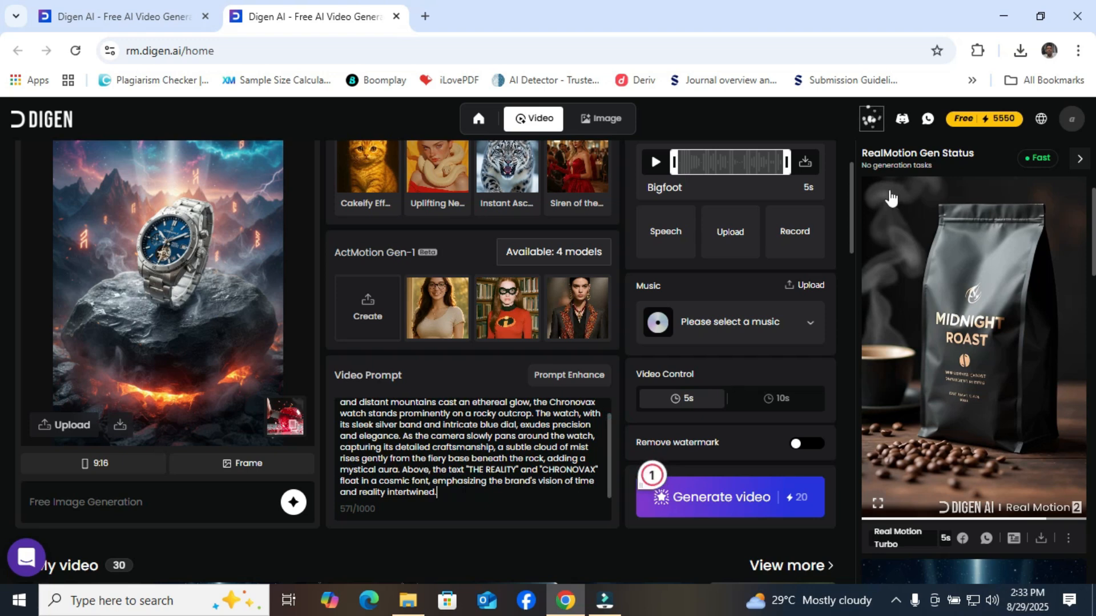
Step: Try to upload "Sly Sky - Telecasted" and then "Jetski - Telecasted" from the AI CONTENT INSIGHTS SOUNDS folder as the Lip Motion audio
{"action": "mouse_move", "coordinate": [852, 189]}
{"action": "left_mouse_down"}
{"action": "mouse_move", "coordinate": [850, 166]}
{"action": "mouse_move", "coordinate": [852, 179]}
{"action": "left_mouse_up"}
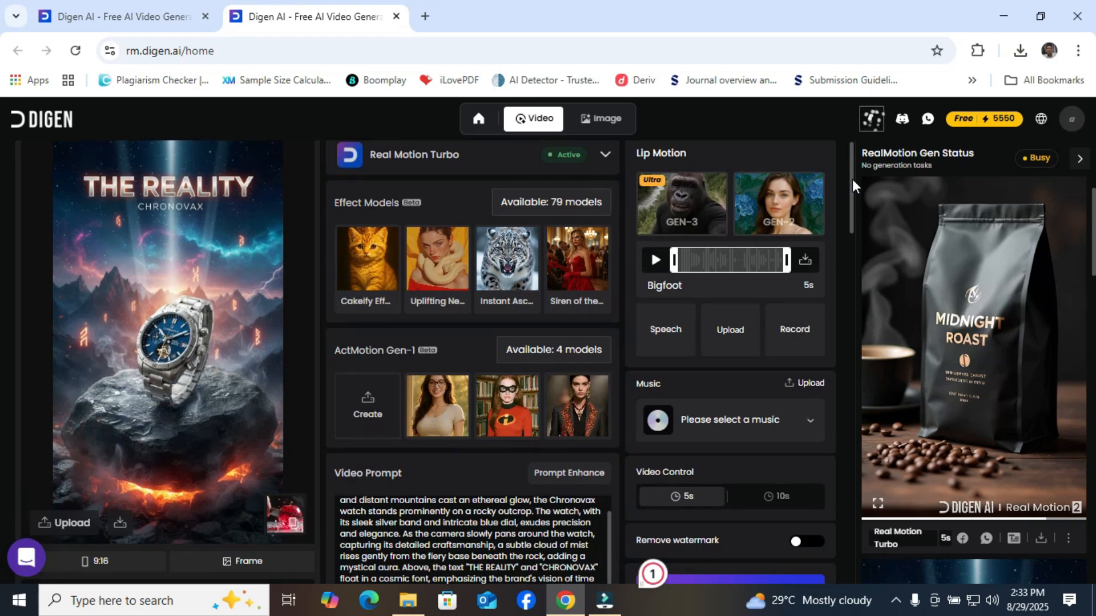
{"action": "left_click", "coordinate": [738, 331]}
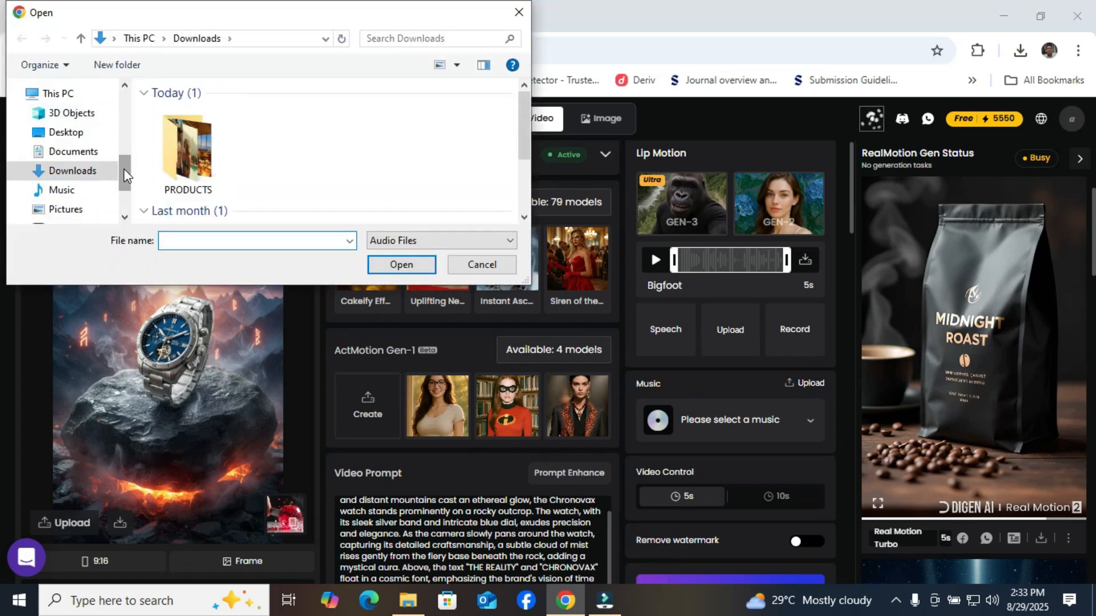
{"action": "left_click_drag", "start_coordinate": [124, 169], "coordinate": [121, 140]}
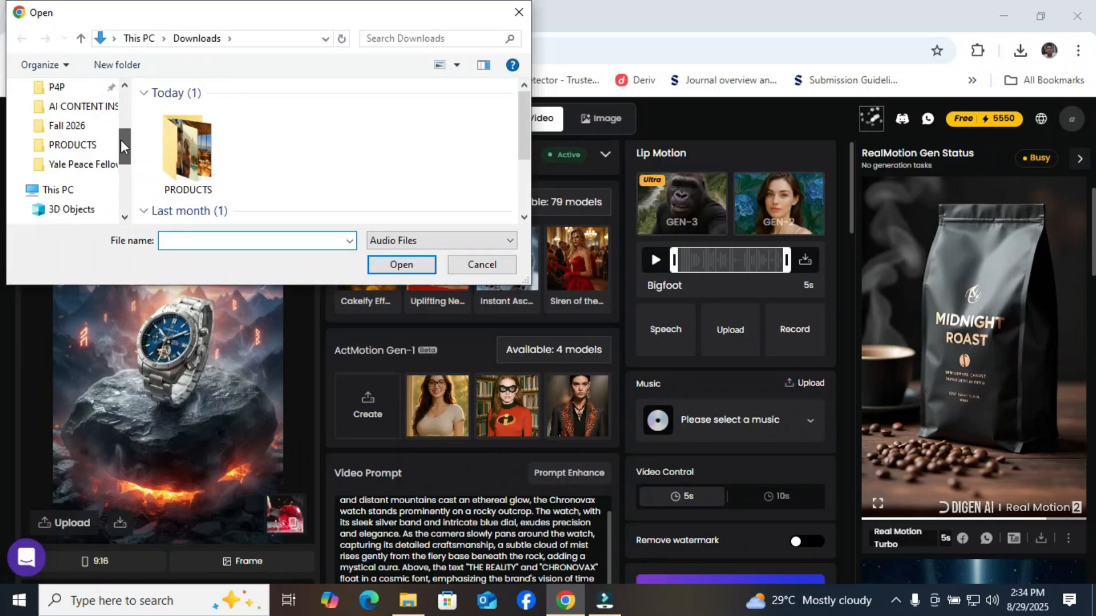
{"action": "left_click", "coordinate": [101, 108]}
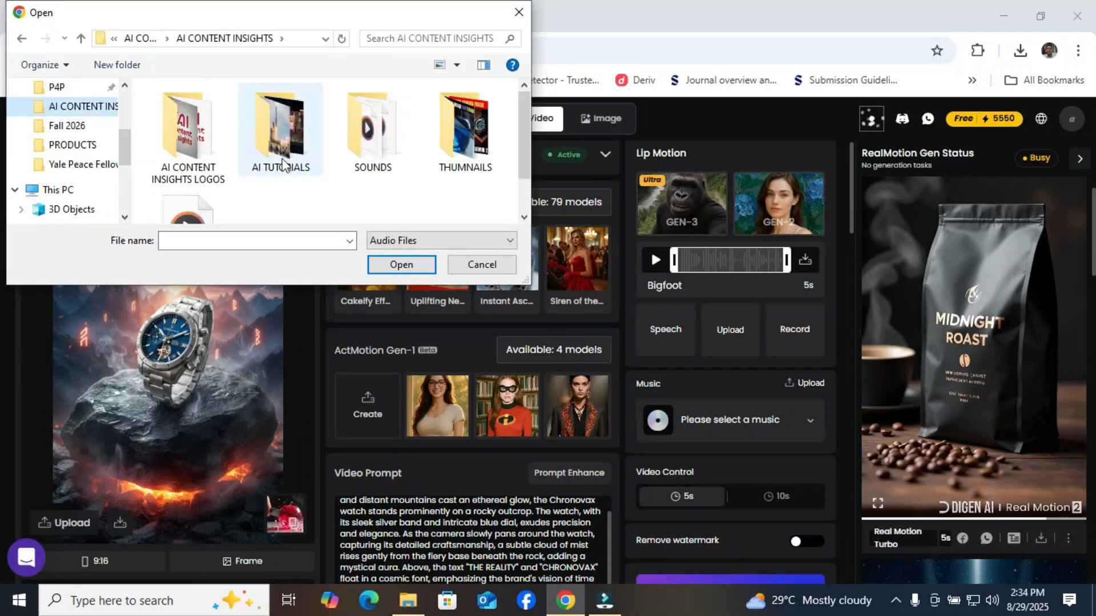
{"action": "left_click", "coordinate": [382, 165]}
{"action": "double_click", "coordinate": [381, 165]}
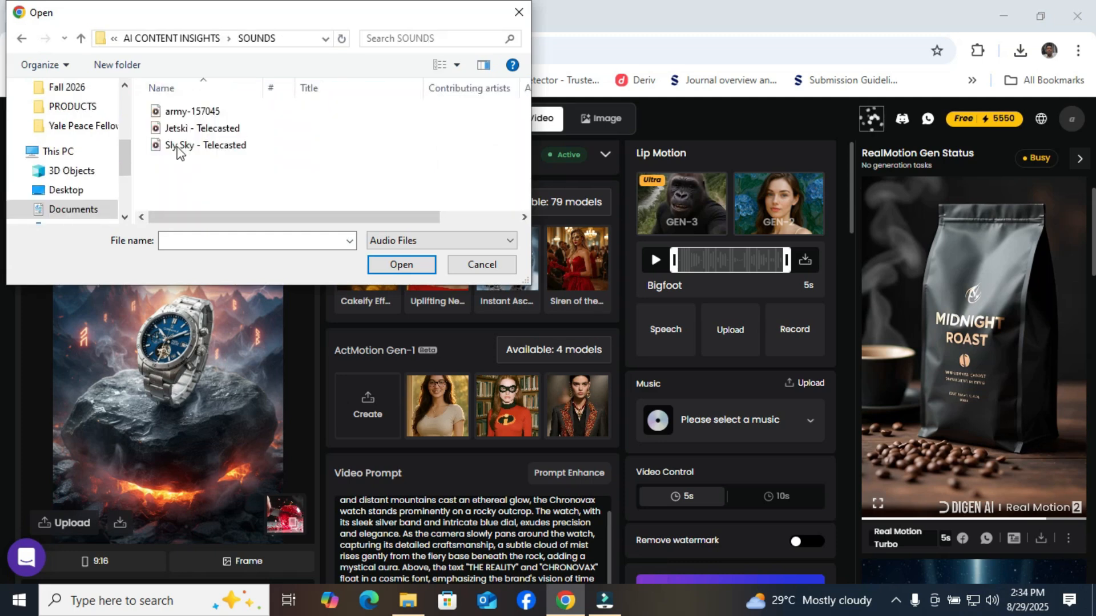
{"action": "double_click", "coordinate": [179, 146]}
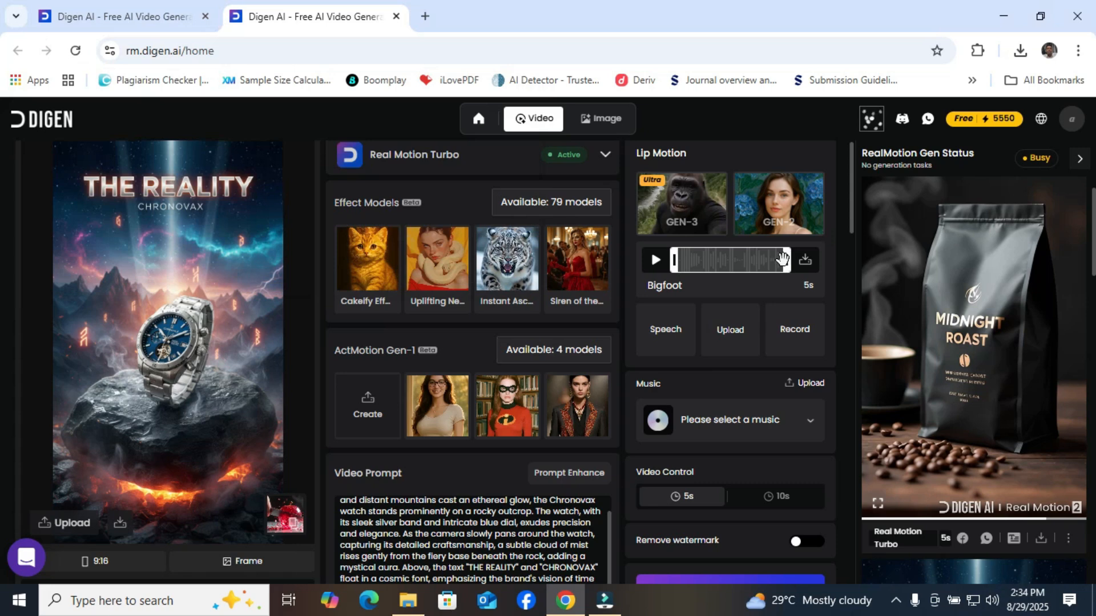
{"action": "left_click", "coordinate": [733, 333]}
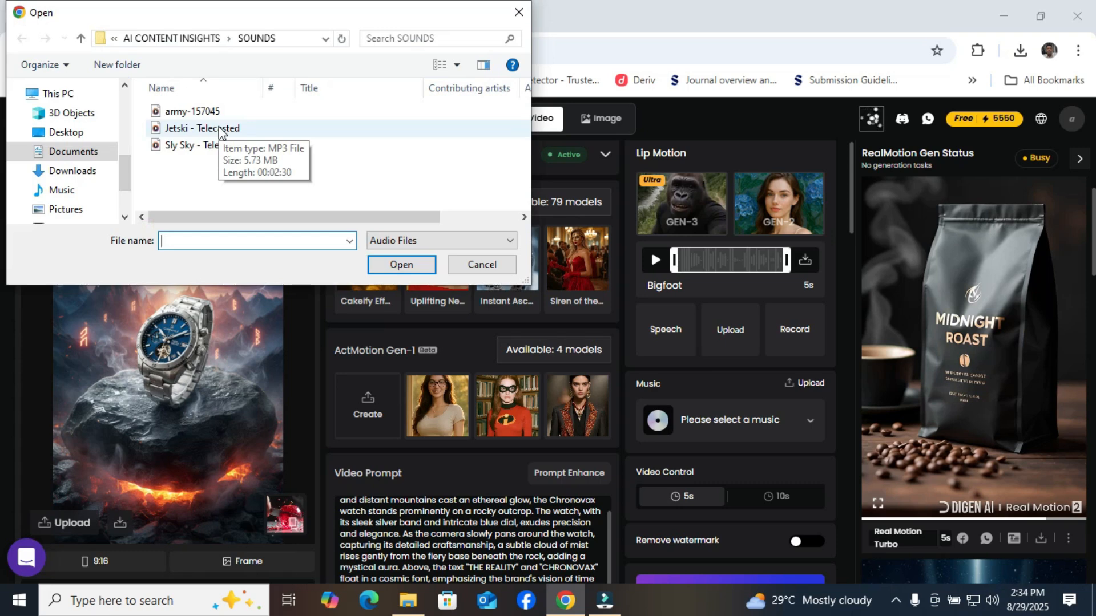
{"action": "double_click", "coordinate": [220, 129]}
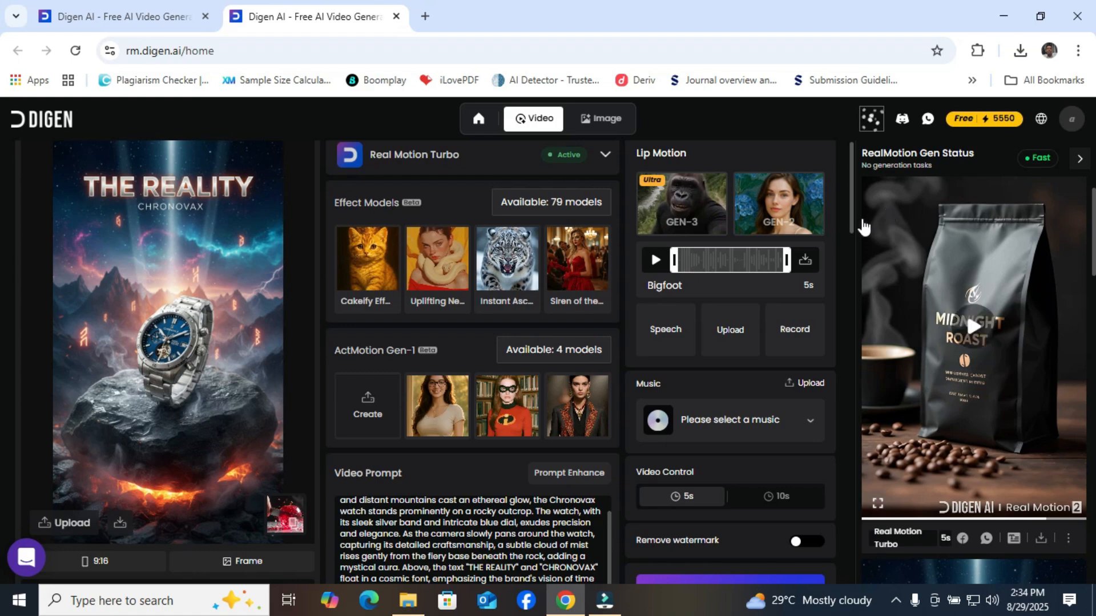
Step: Play the existing Chronovax watch video enlarged and in full screen to examine its motion, and close the preview
{"action": "left_click_drag", "start_coordinate": [852, 223], "coordinate": [846, 281]}
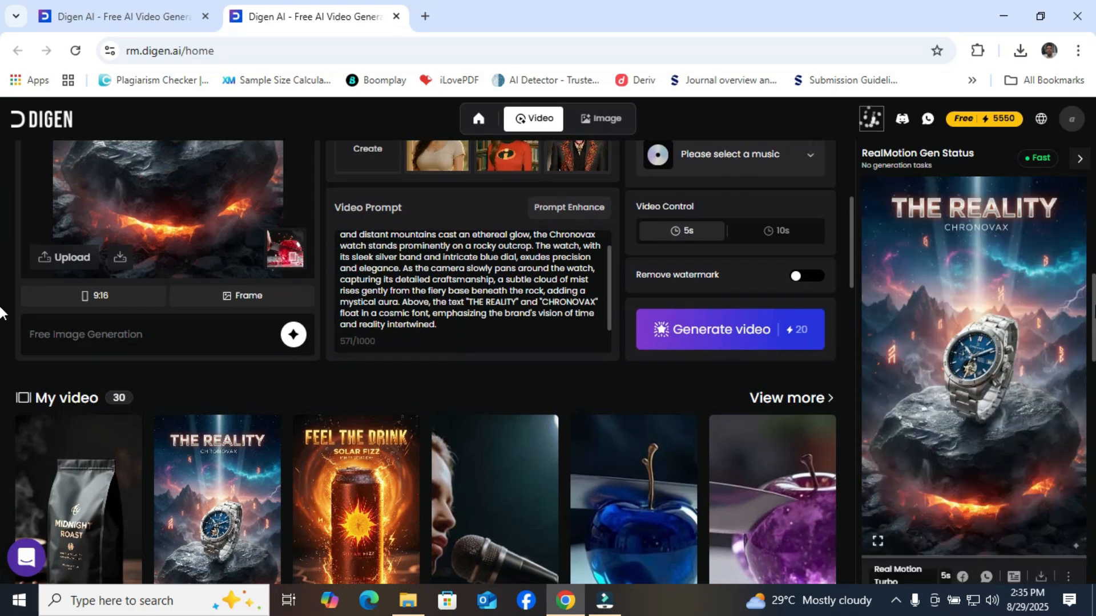
{"action": "left_click", "coordinate": [878, 516]}
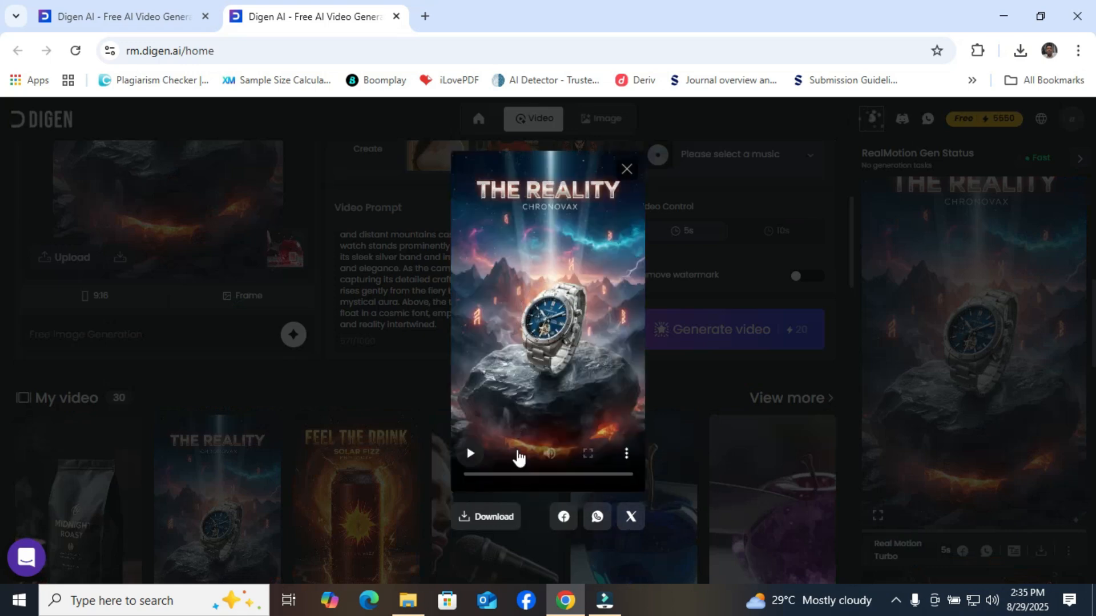
{"action": "left_click", "coordinate": [517, 451]}
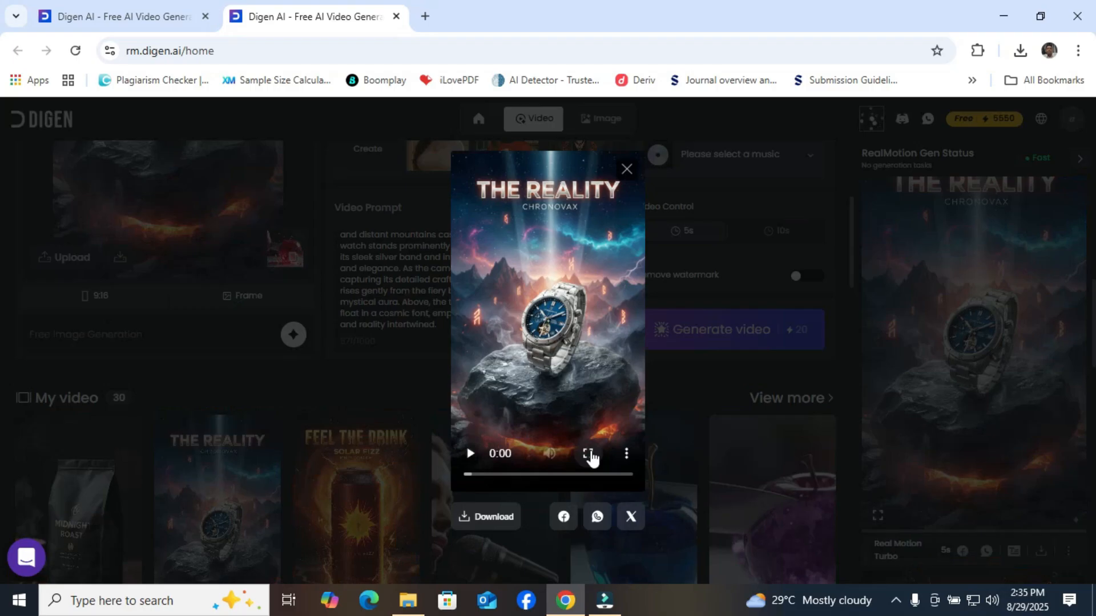
{"action": "left_click", "coordinate": [589, 454]}
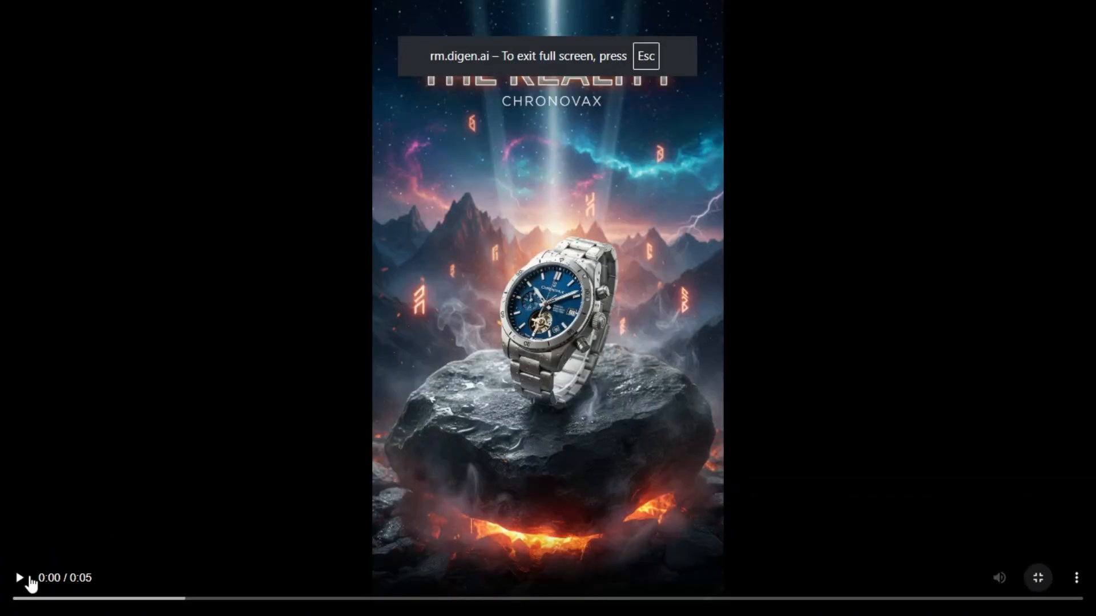
{"action": "left_click", "coordinate": [30, 578]}
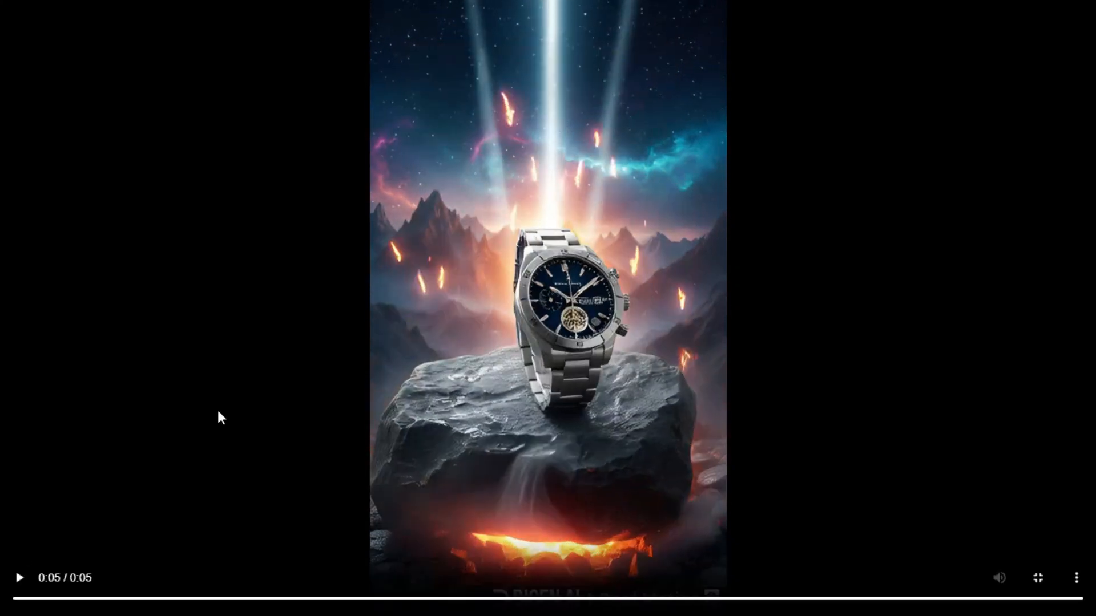
{"action": "left_click", "coordinate": [19, 578]}
{"action": "left_click", "coordinate": [1037, 579]}
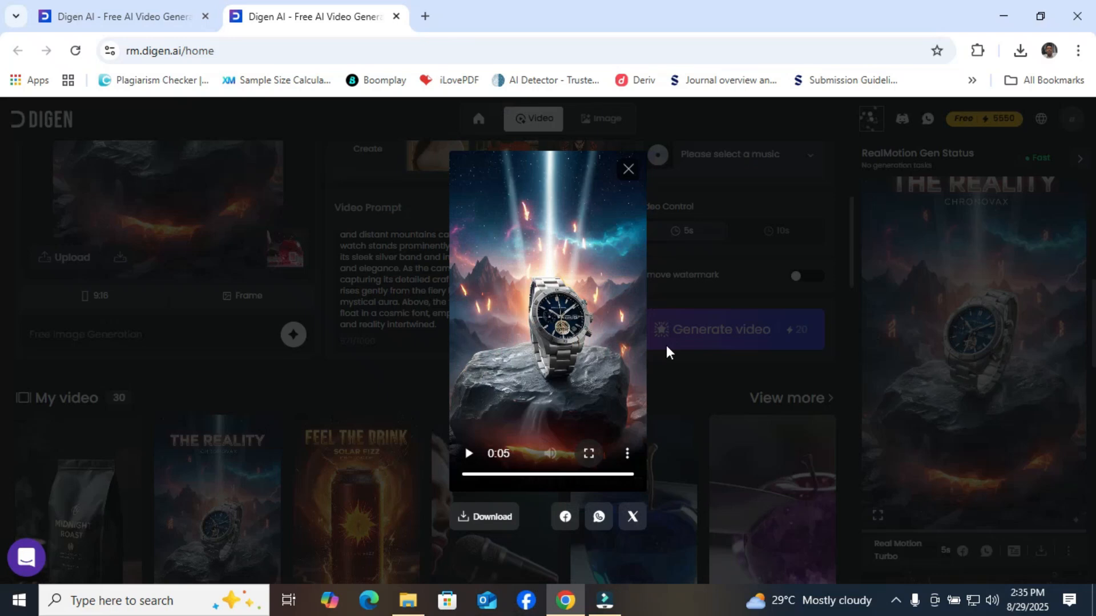
{"action": "left_click", "coordinate": [628, 170]}
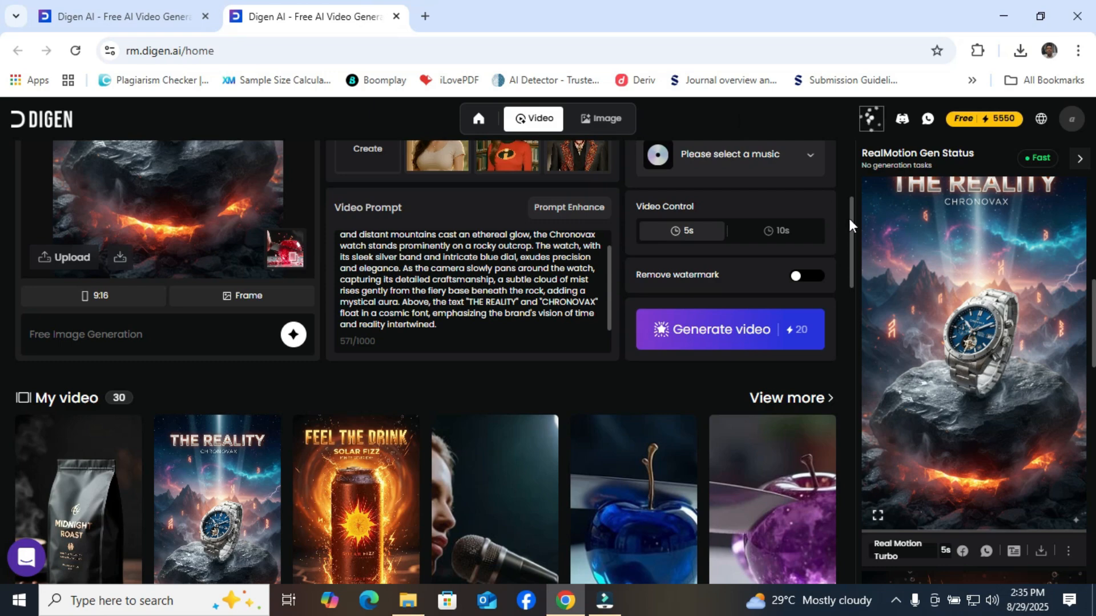
Step: Replace the source image with the Solar Fizz can picture "Generated Image August 29, 2025 - 10_44AM" uploaded from the Downloads folder
{"action": "scroll", "coordinate": [854, 195], "scroll_direction": "up", "scroll_amount": 5}
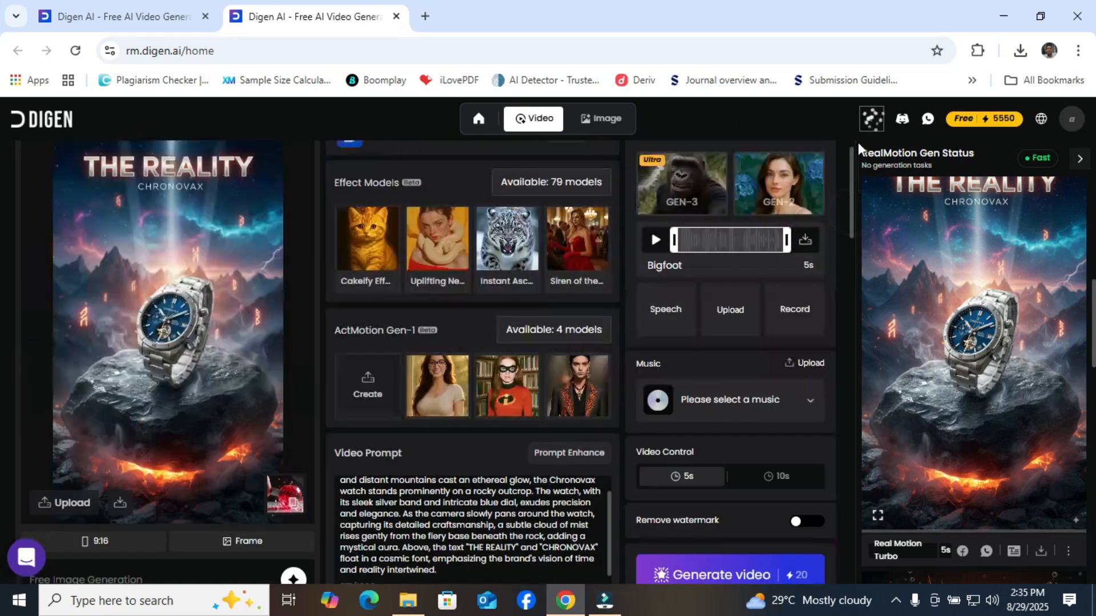
{"action": "left_click_drag", "start_coordinate": [853, 163], "coordinate": [855, 179]}
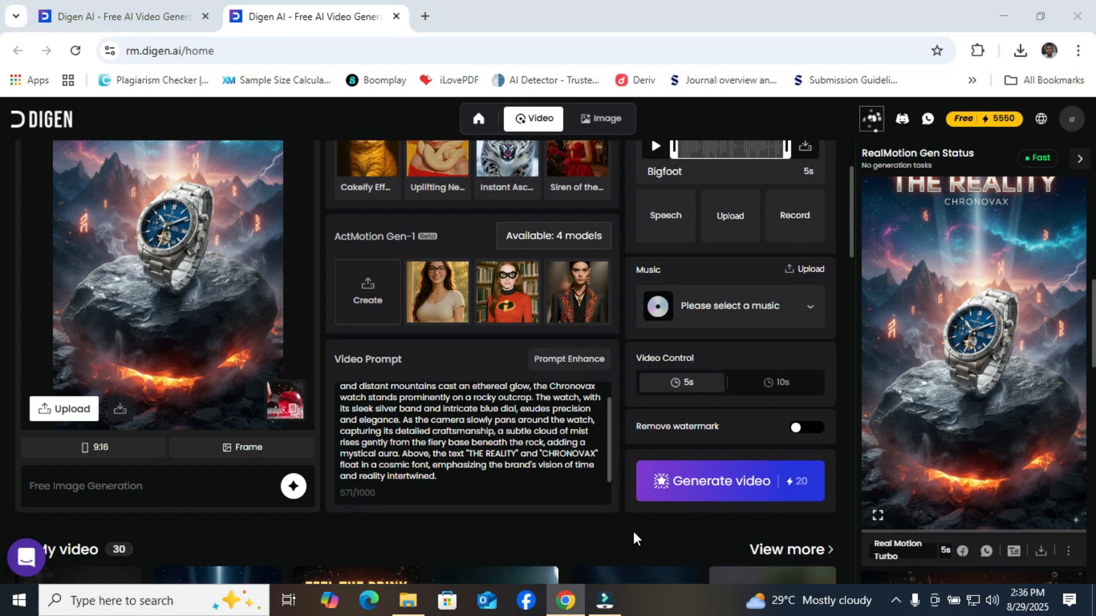
{"action": "left_click", "coordinate": [67, 411]}
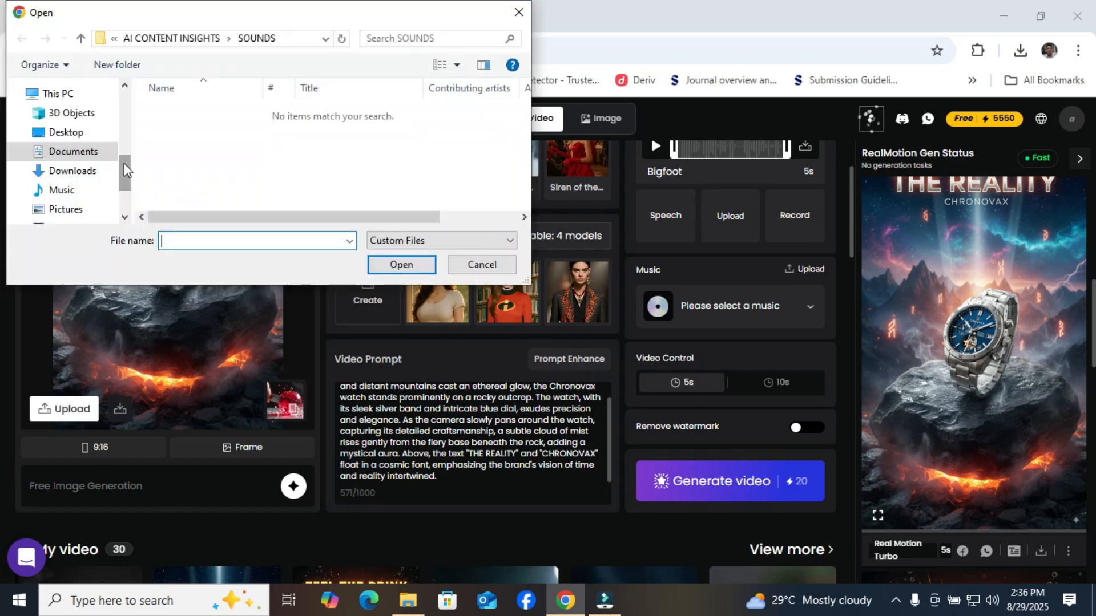
{"action": "left_click_drag", "start_coordinate": [124, 164], "coordinate": [96, 119]}
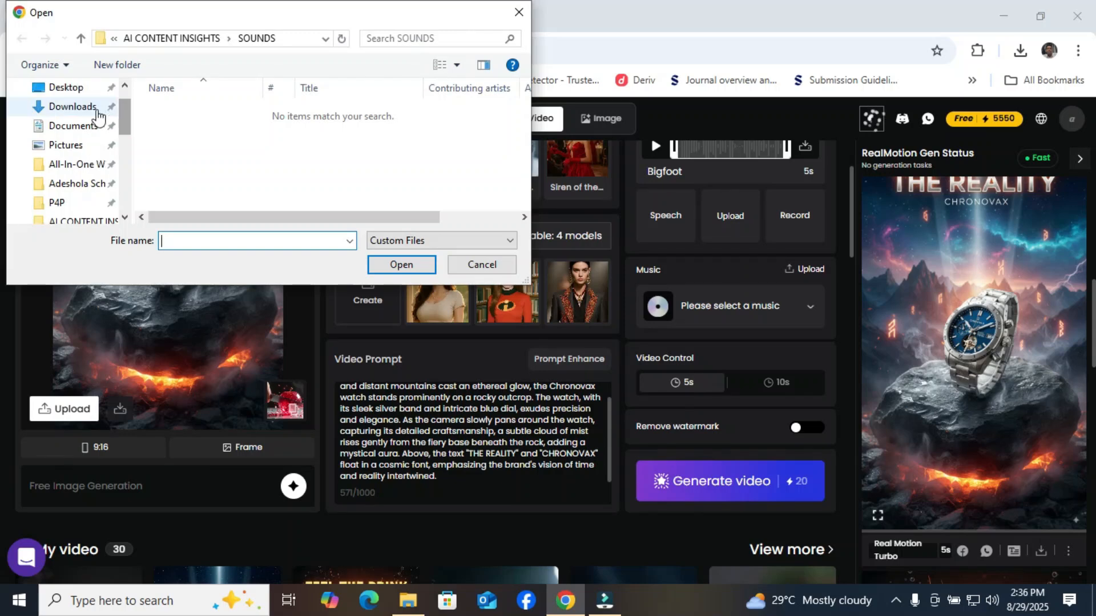
{"action": "left_click", "coordinate": [96, 110]}
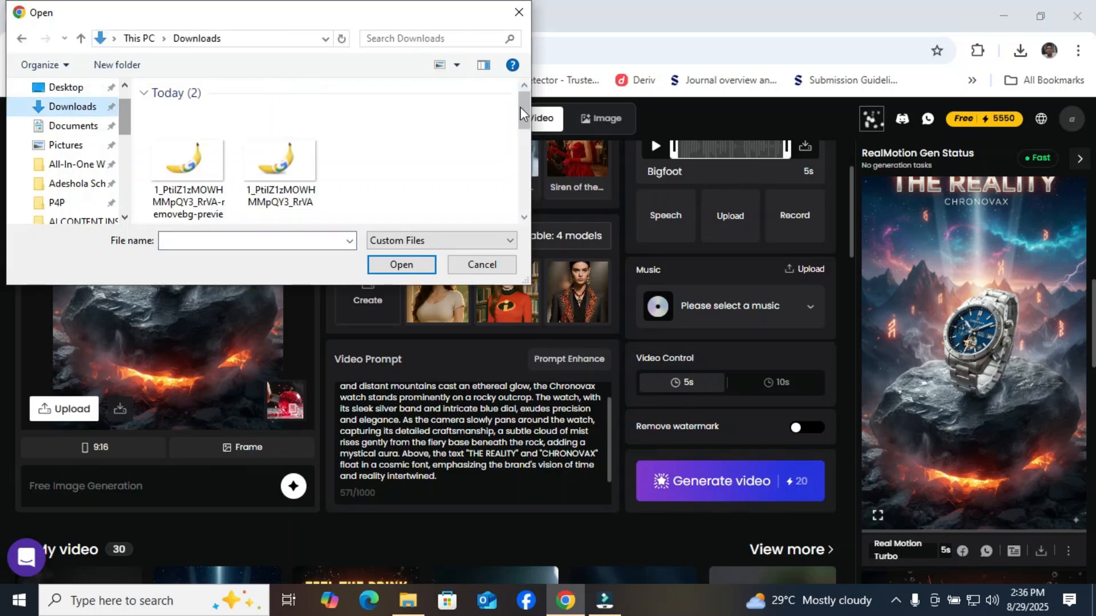
{"action": "left_click_drag", "start_coordinate": [520, 107], "coordinate": [497, 117]}
{"action": "scroll", "coordinate": [496, 125], "scroll_direction": "down", "scroll_amount": 5}
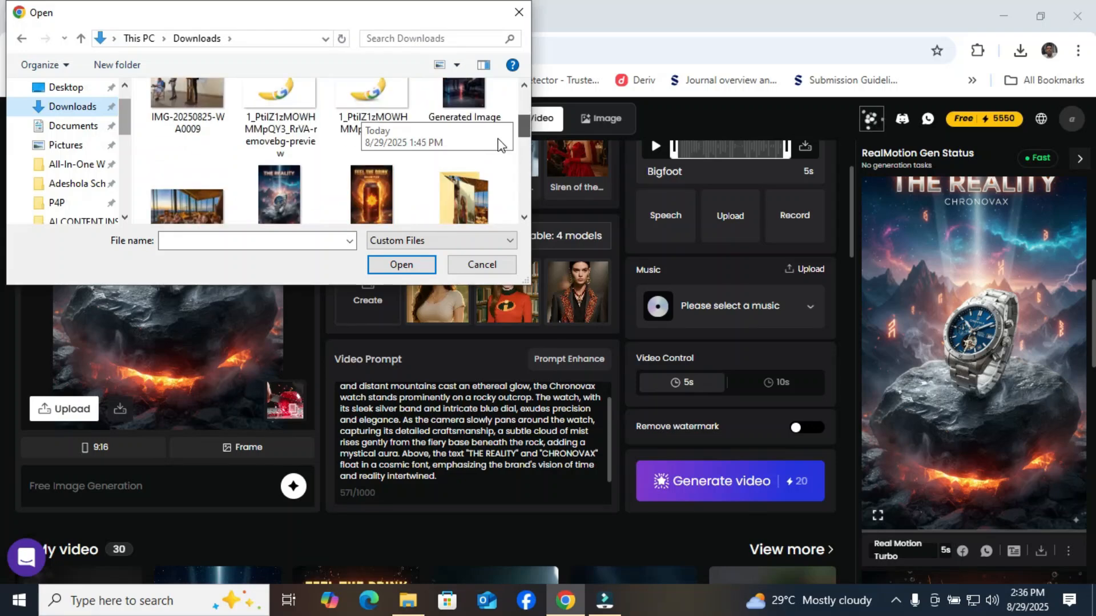
{"action": "left_click", "coordinate": [373, 159]}
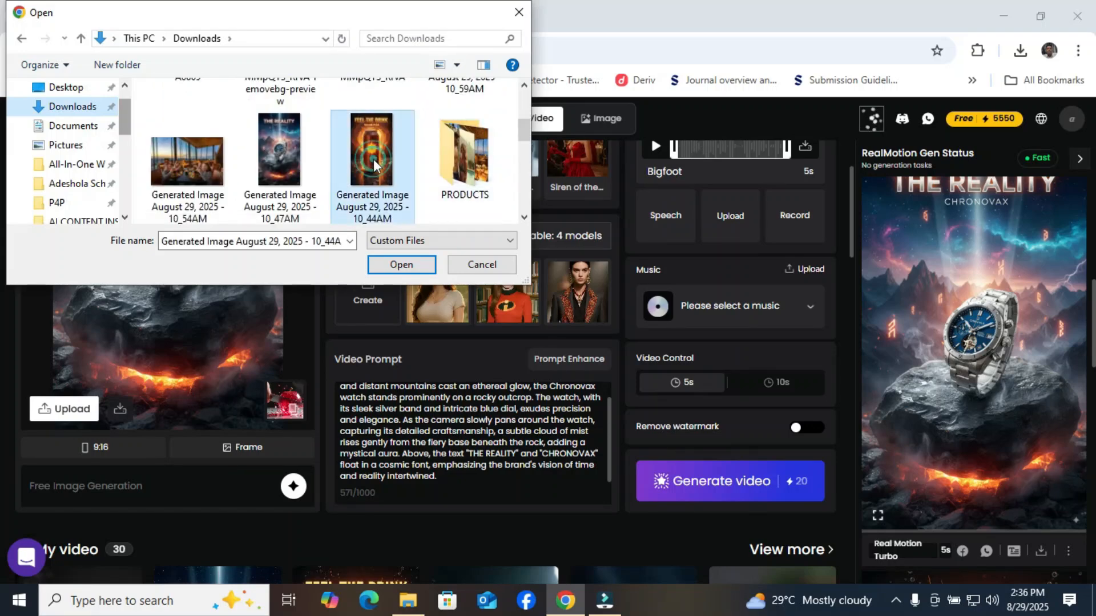
{"action": "double_click", "coordinate": [373, 159]}
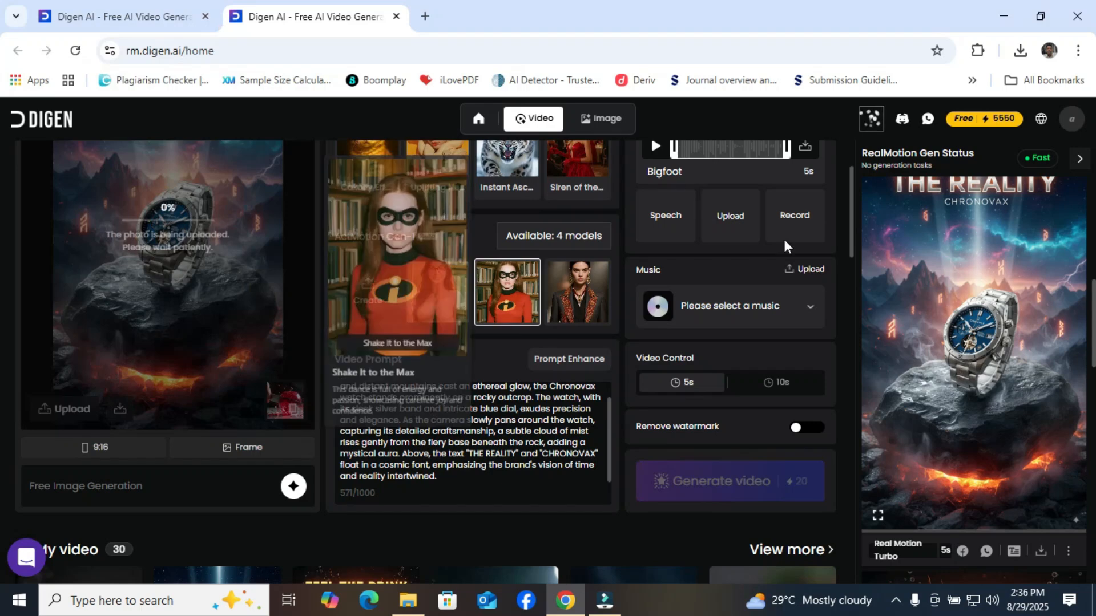
{"action": "left_click_drag", "start_coordinate": [850, 217], "coordinate": [850, 191]}
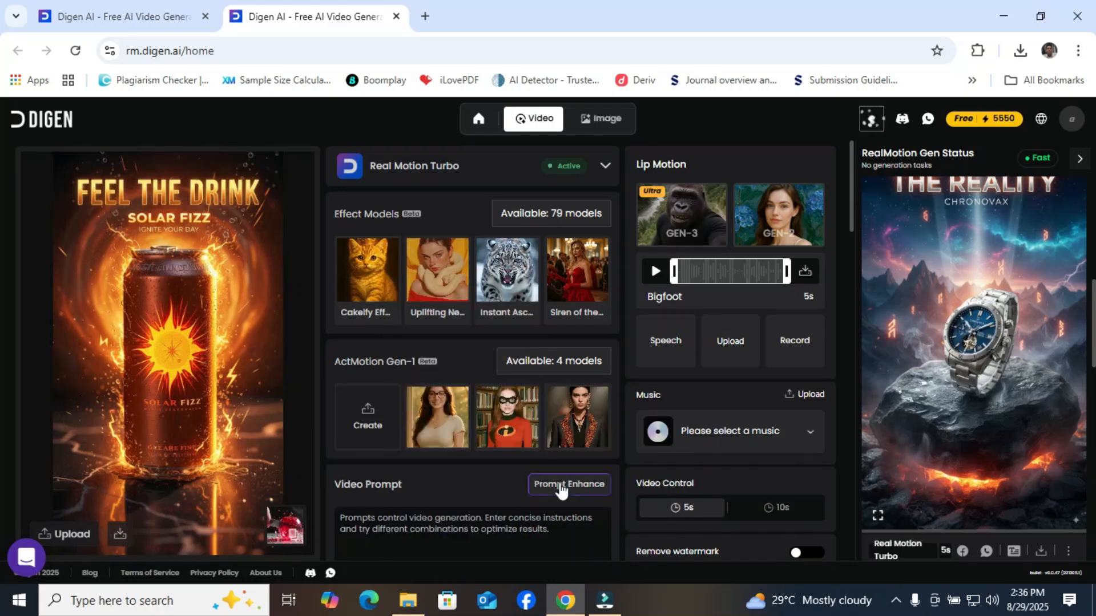
Step: Play the existing Solar Fizz drink video enlarged and in full screen to examine its motion
{"action": "left_click_drag", "start_coordinate": [852, 225], "coordinate": [850, 256]}
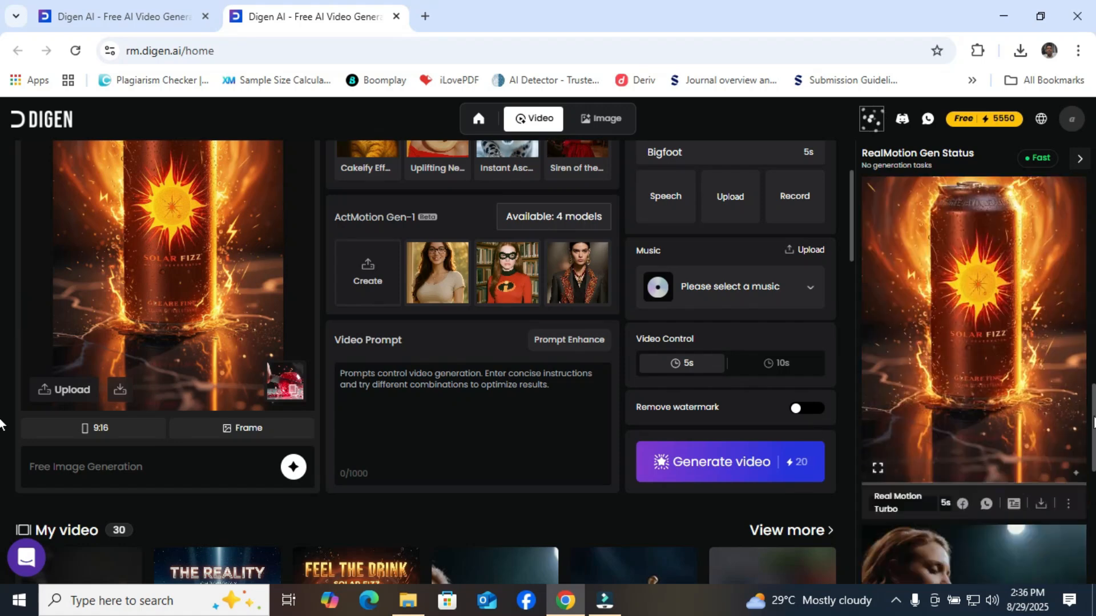
{"action": "left_click", "coordinate": [877, 471]}
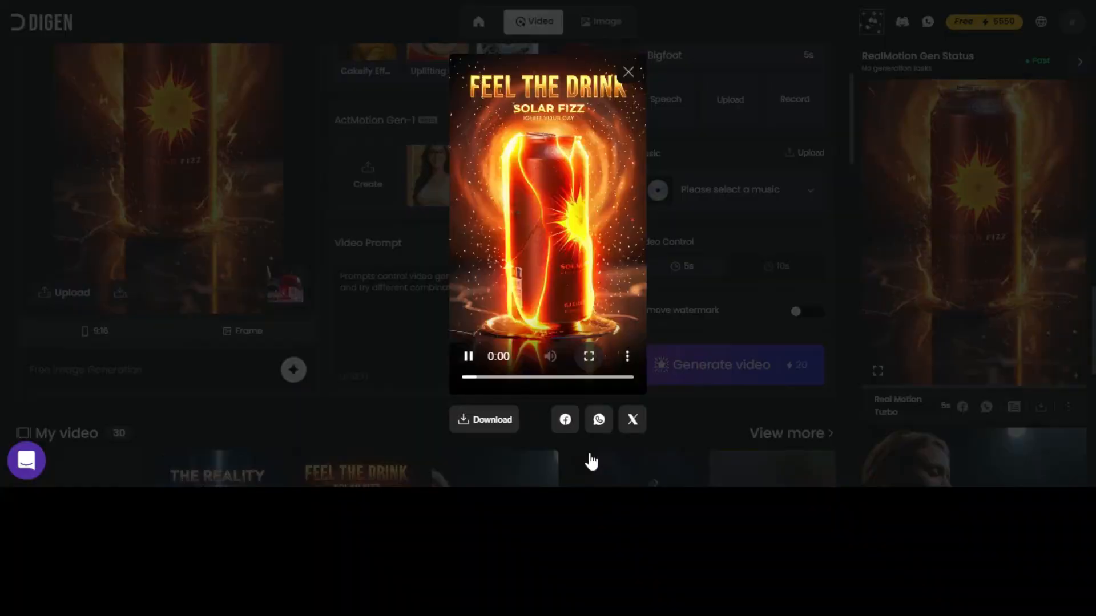
{"action": "left_click", "coordinate": [589, 456]}
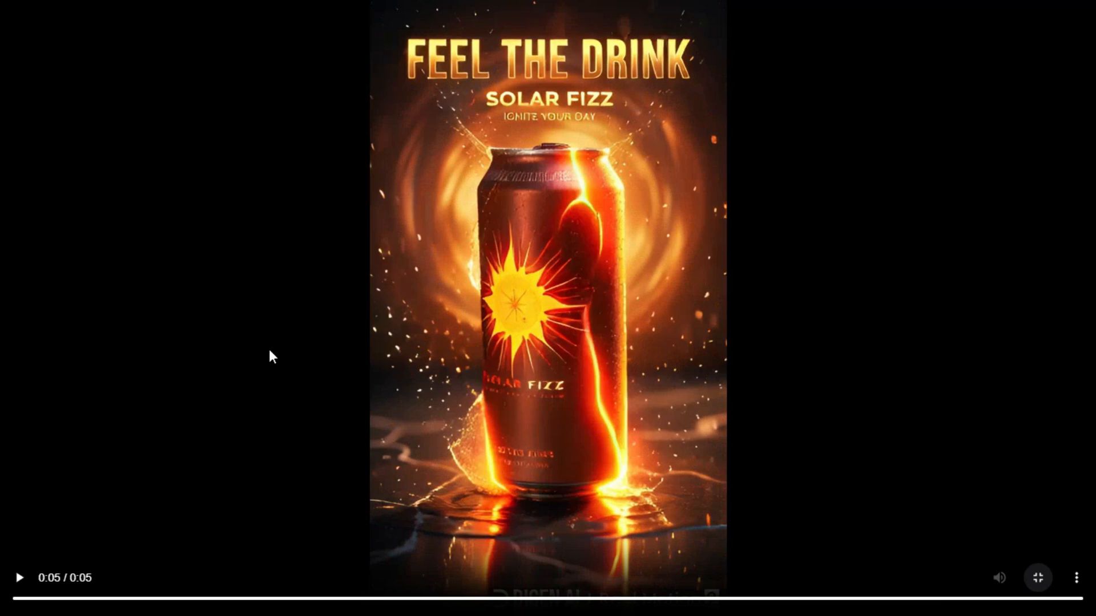
{"action": "left_click", "coordinate": [18, 578]}
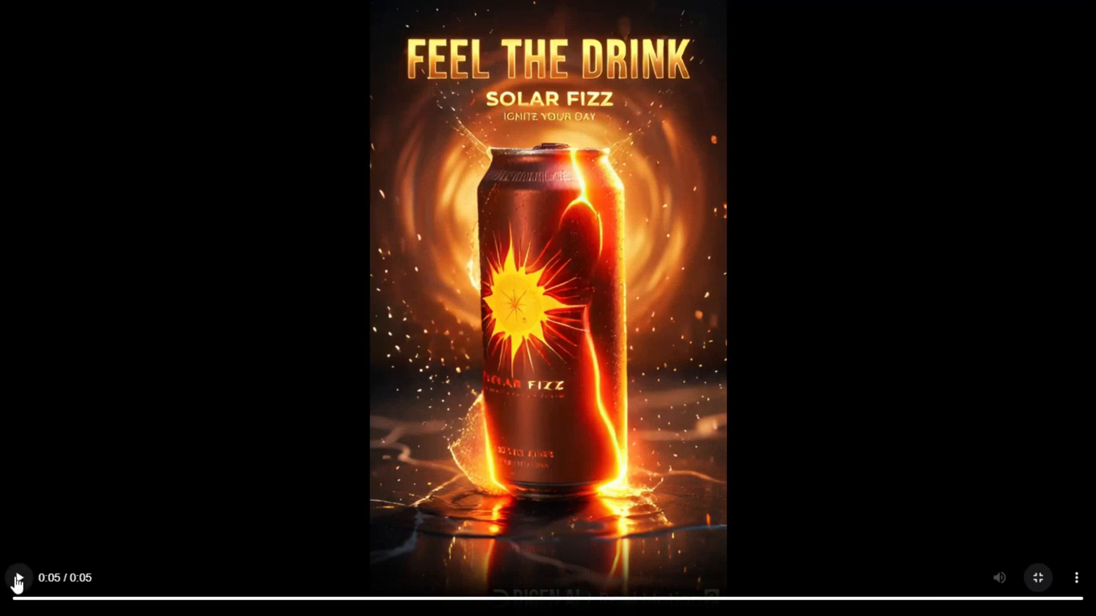